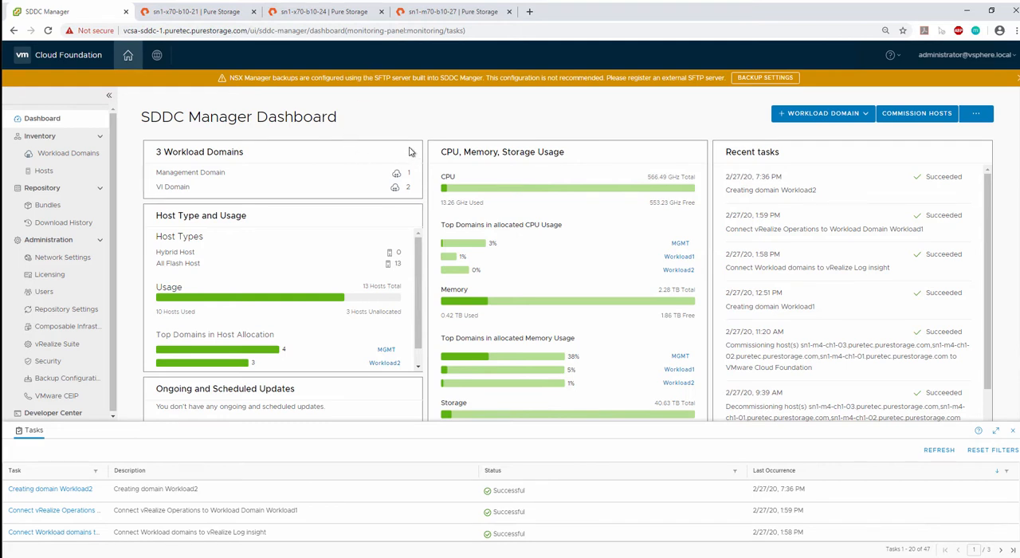
- Open the Workload1 domain from the Virtual Infrastructure workload domains and view its hosts
left_click(70, 155)
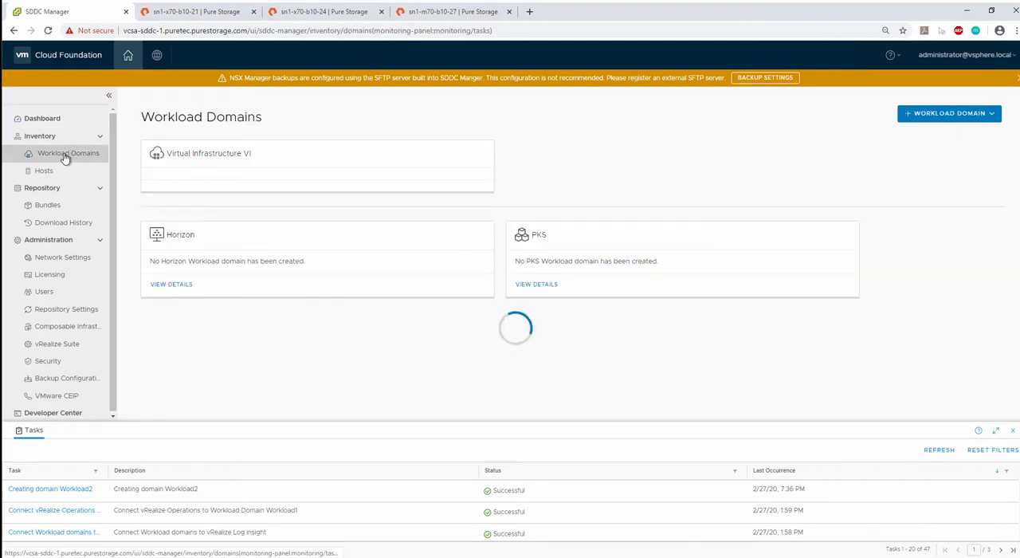
left_click(163, 219)
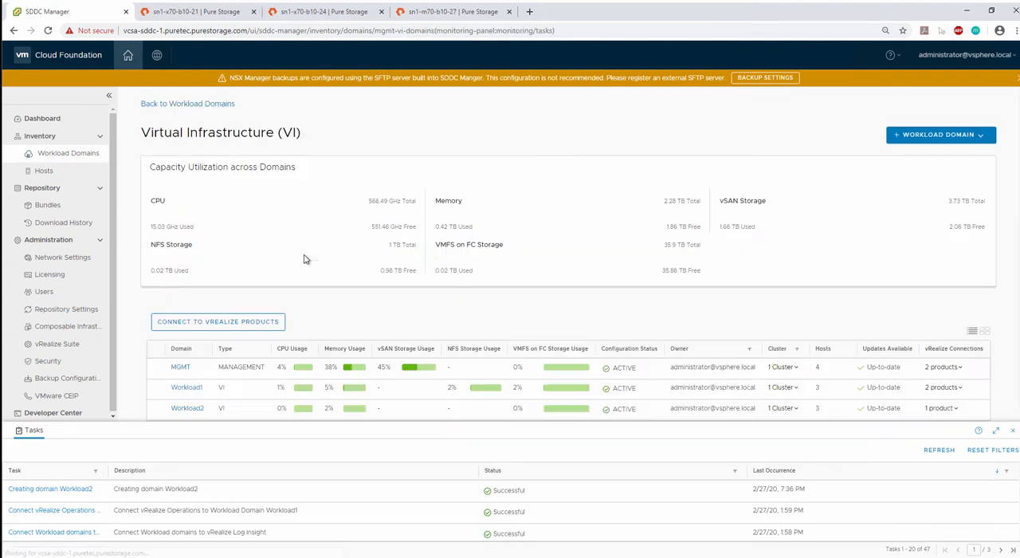
scroll(163, 323, "down", 1)
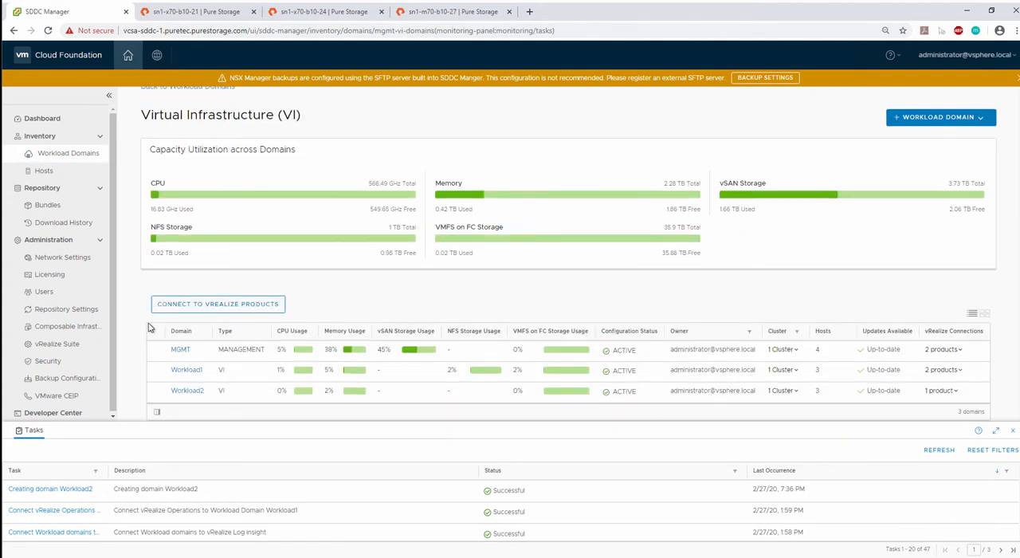
left_click(179, 374)
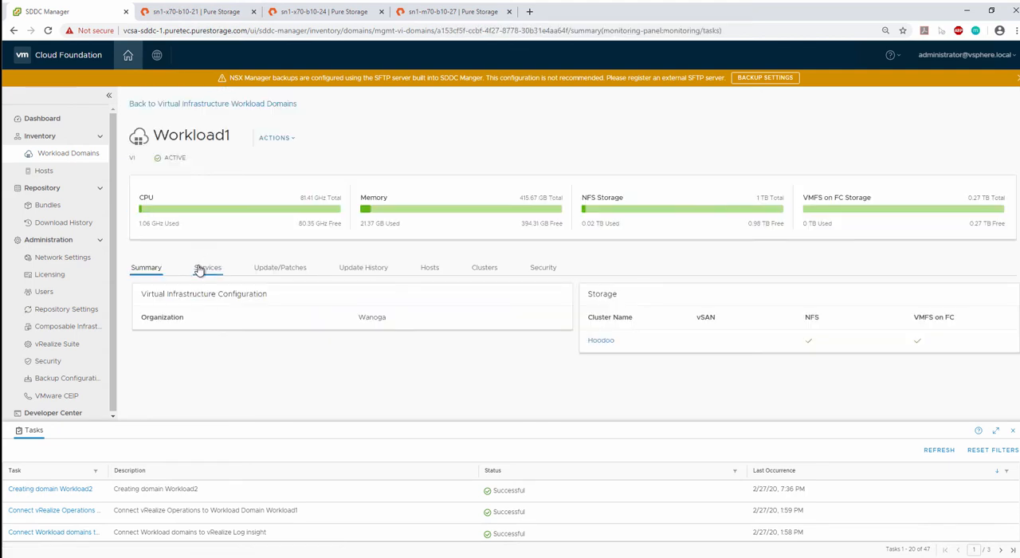
left_click(430, 269)
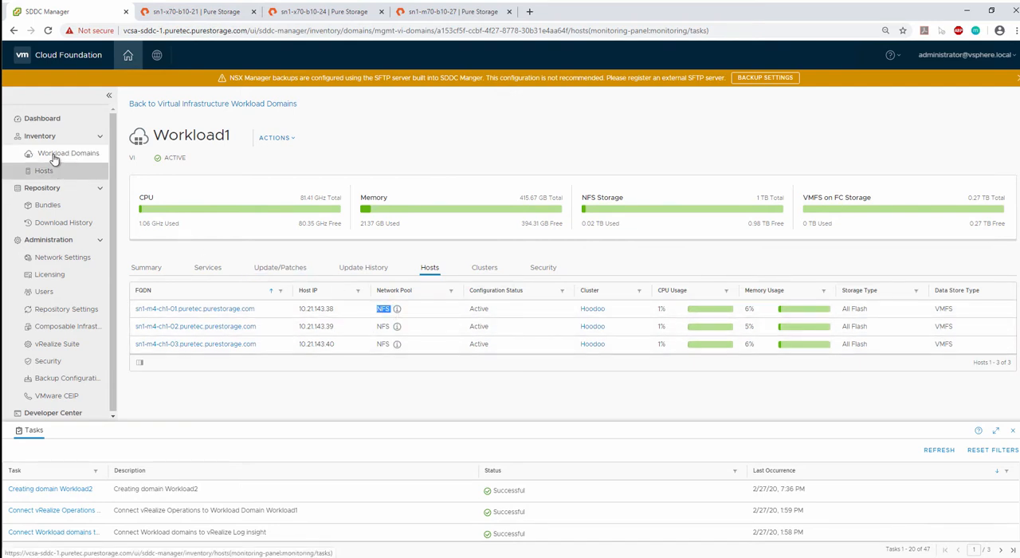
- Open Workload1's vCenter Server from its services, proceed past the certificate warning, and launch the vSphere Client
left_click(210, 271)
left_click(201, 343)
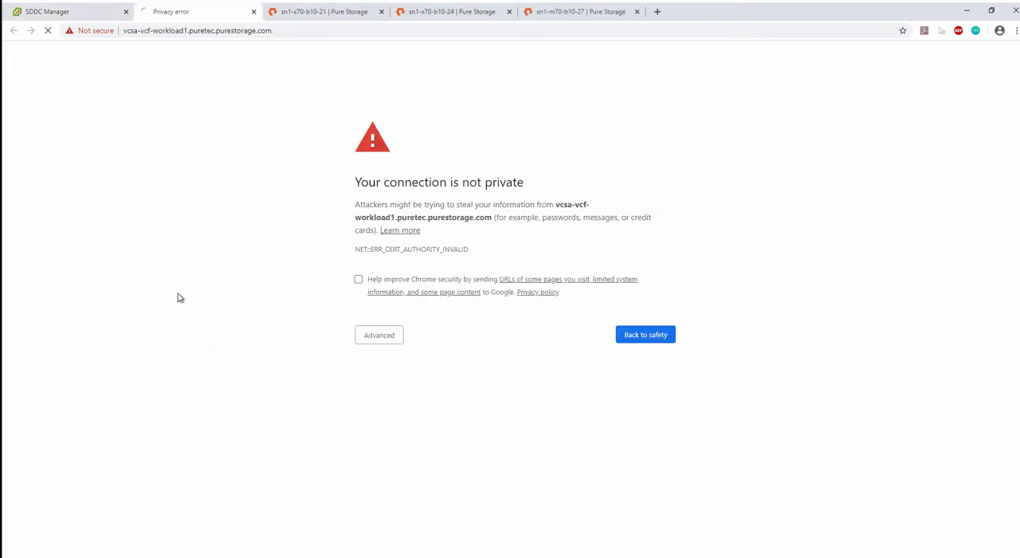
left_click(369, 341)
left_click(372, 421)
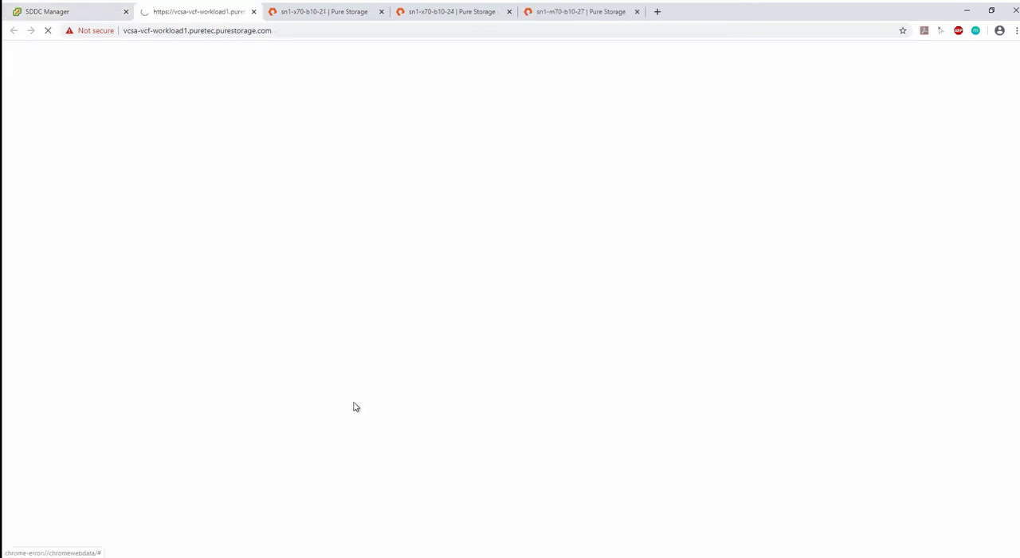
left_click(126, 157)
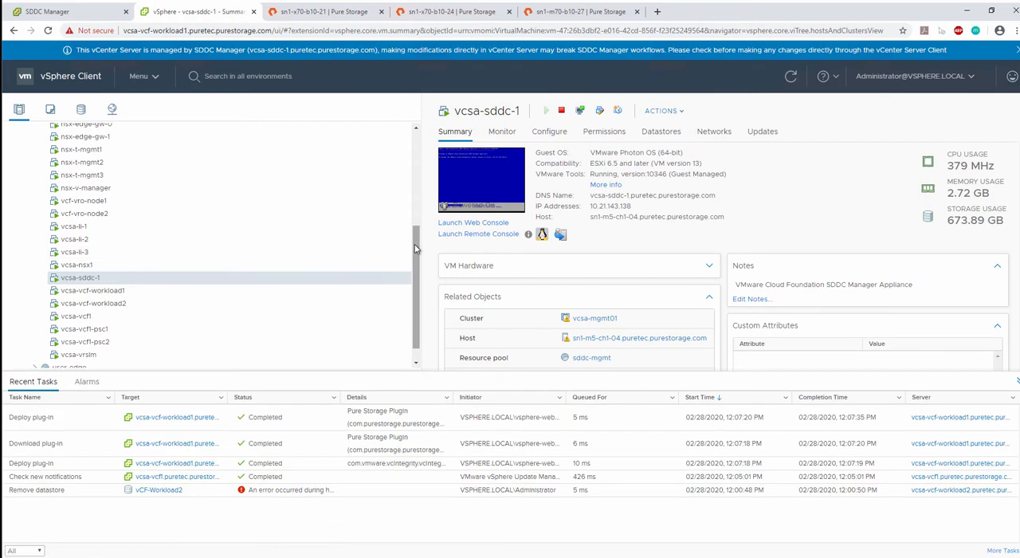
- Expand vcsa-vcf-workload1 in the inventory down to the Hoodoo cluster's hosts and show the datastores of Workload1-DC
left_click_drag(416, 239, 421, 129)
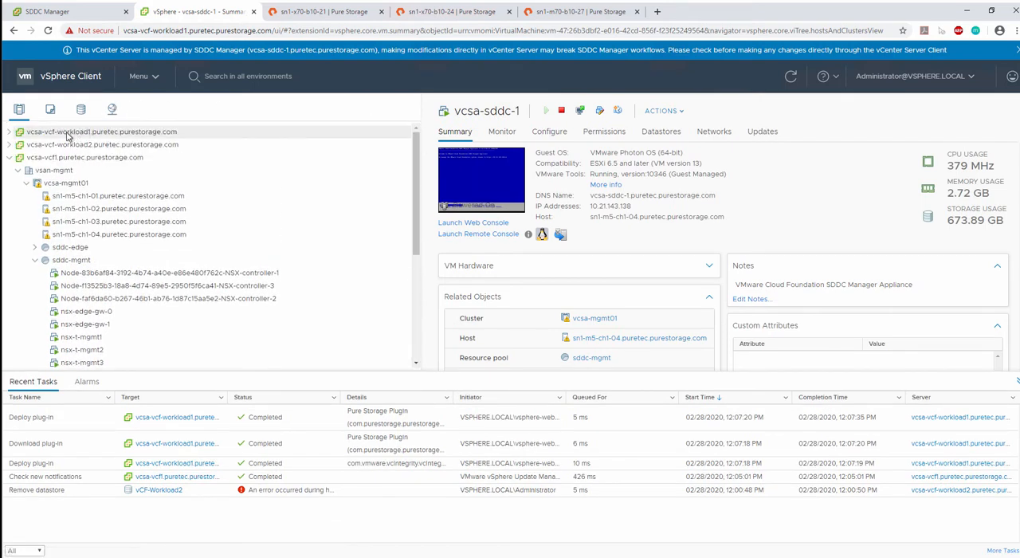
left_click(7, 134)
left_click(9, 133)
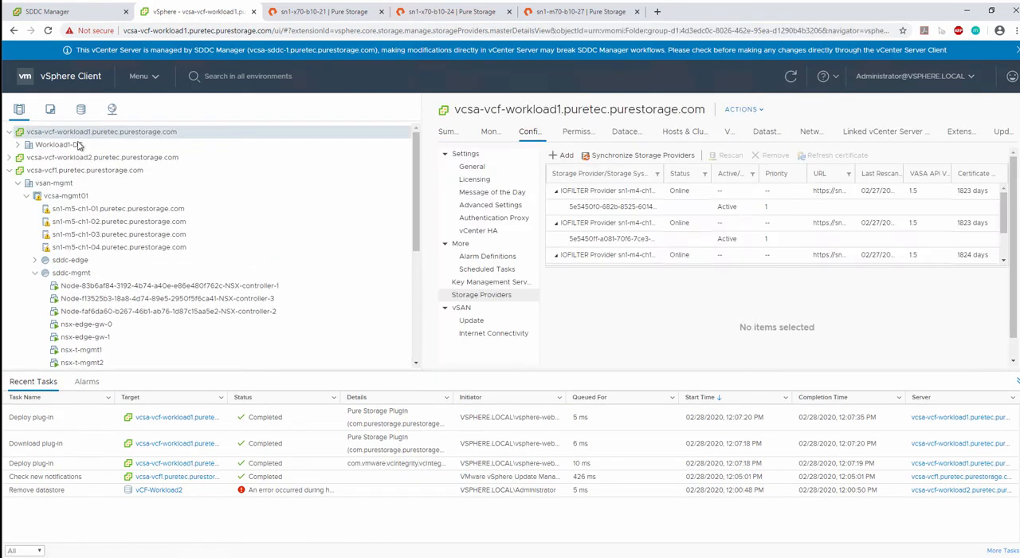
left_click(20, 145)
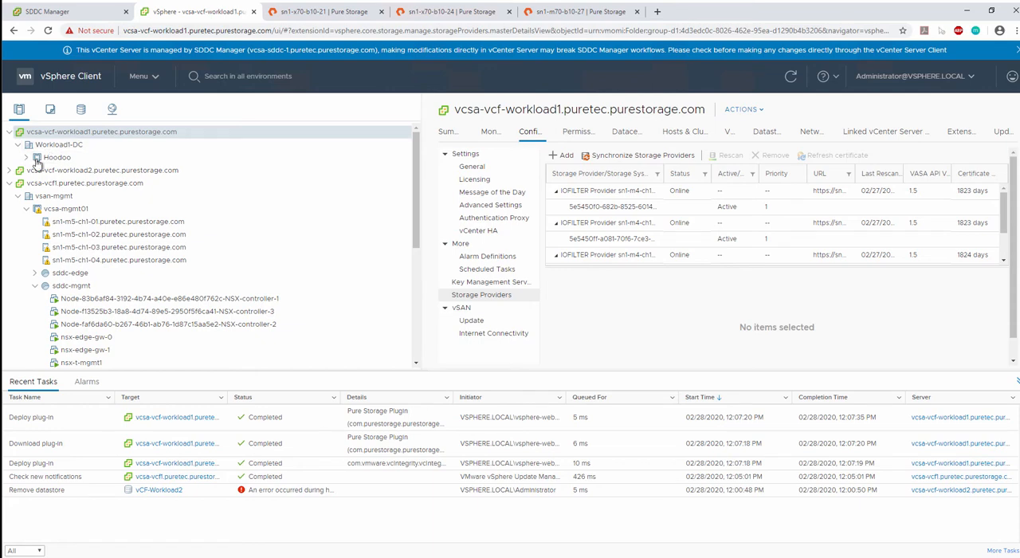
left_click(26, 158)
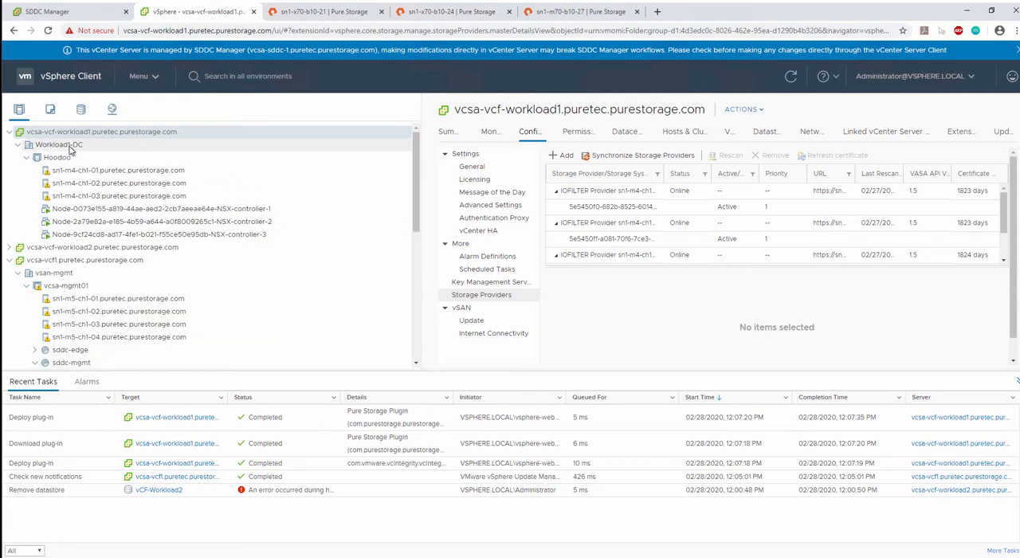
left_click(80, 146)
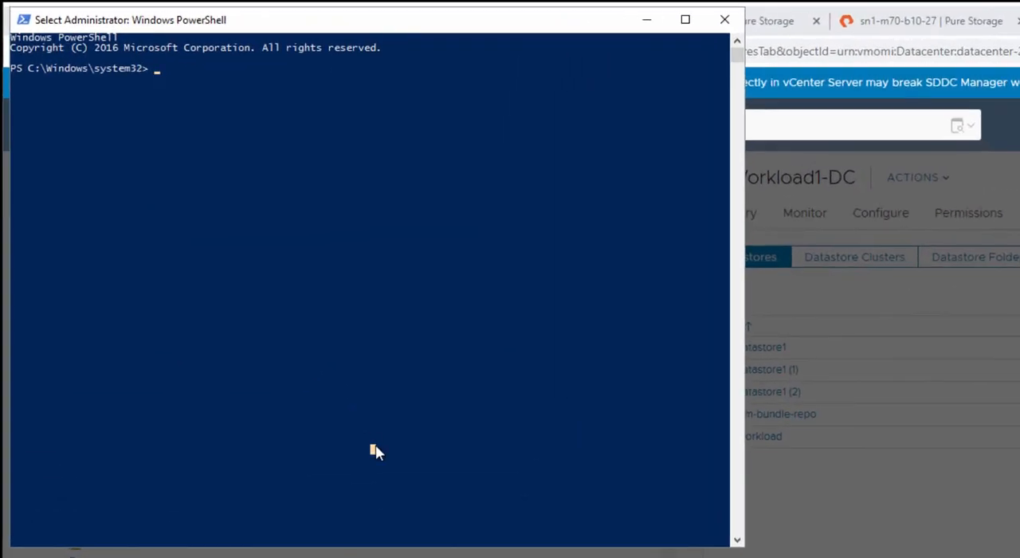
- Switch to PowerShell and install the VMware.PowerCLI and PureStorage.FlashArray.VMware modules with install-module
type("install-module V")
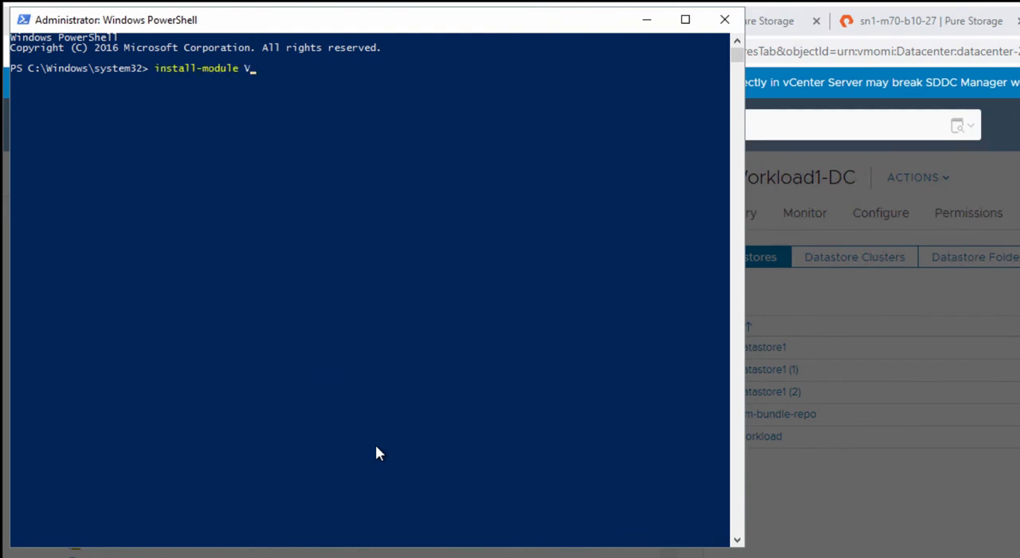
type("Mware.PowerCLI")
key("Return")
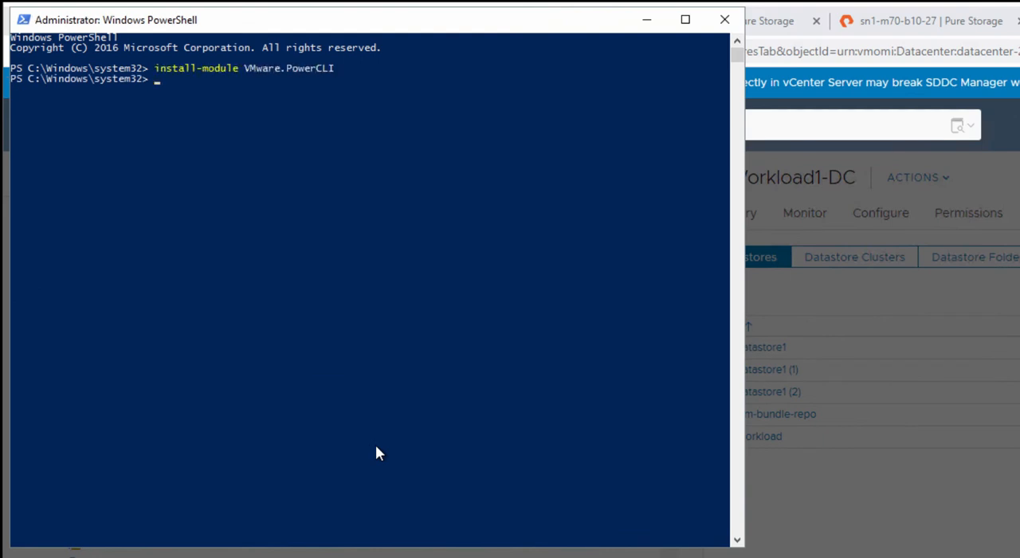
type("install-module PureStorage.")
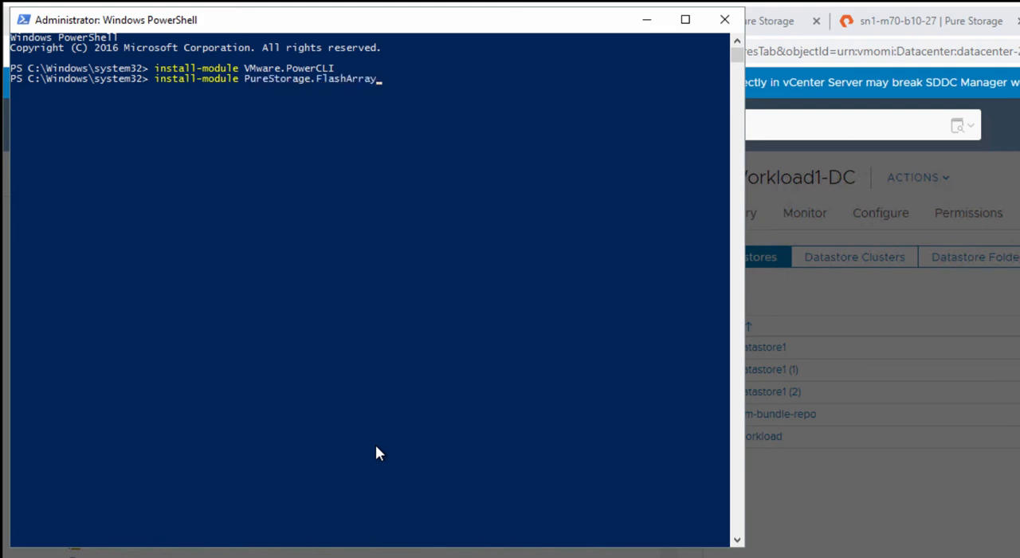
type("FlashArray.VMware")
key("Return")
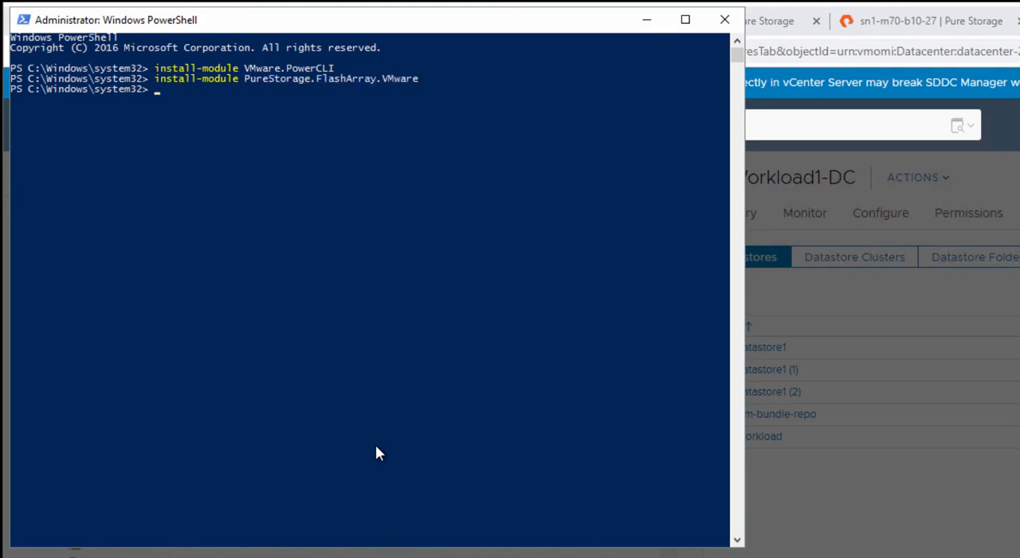
- Run connect-viserver with -server vcsa-vcf-workload1.puretec.purestorage.com
type("connect-viserver -server")
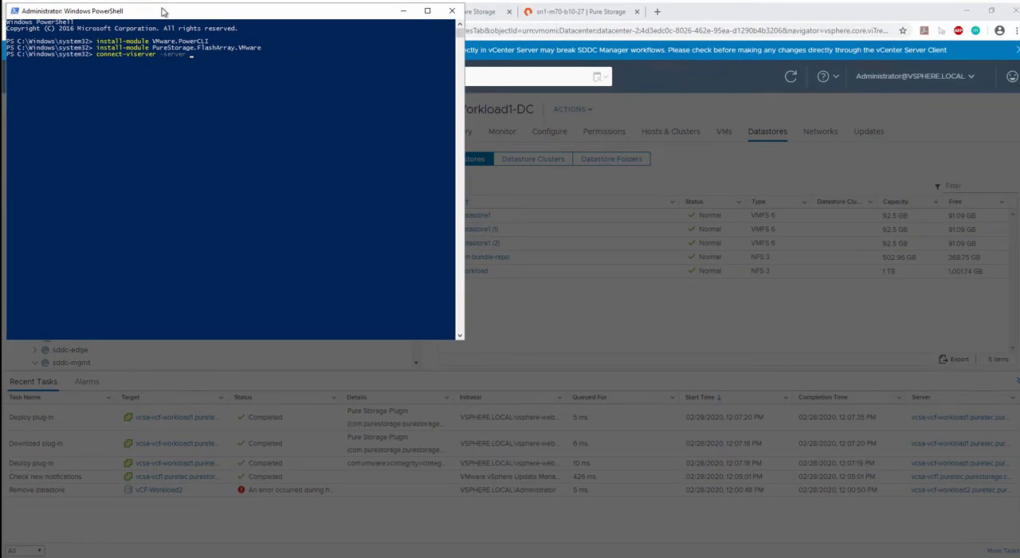
left_click_drag(267, 19, 741, 173)
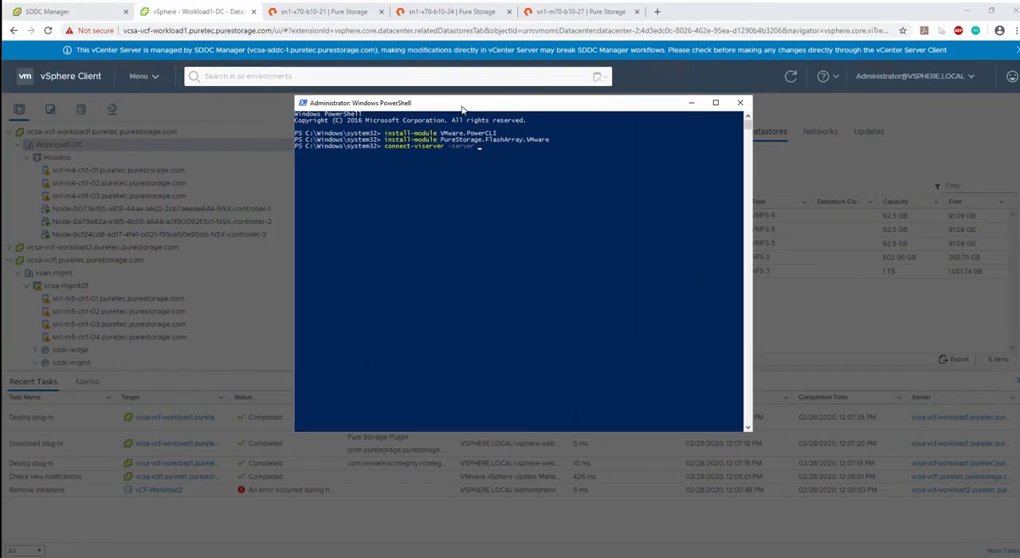
left_click_drag(463, 109, 185, 157)
type("vcsa-")
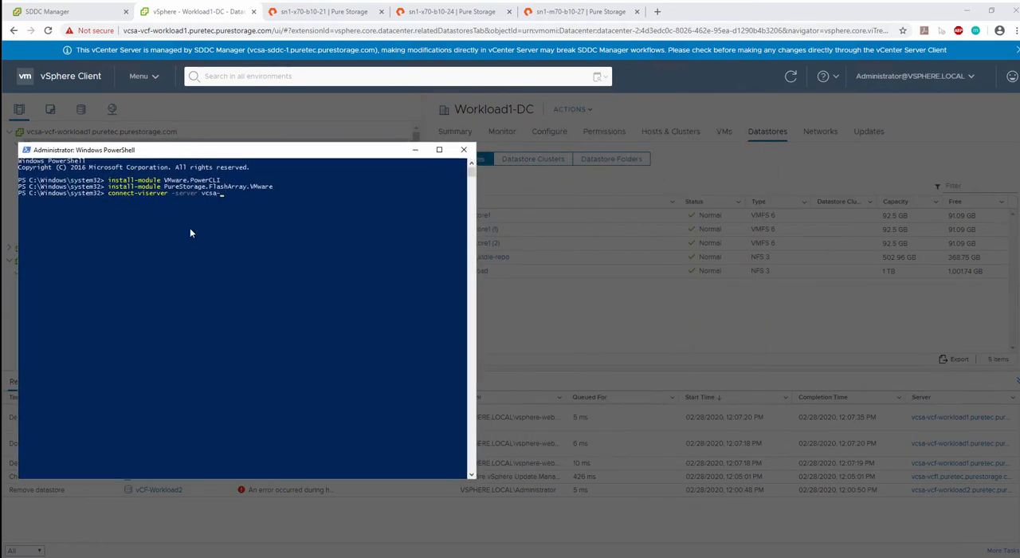
type("vcf-workload1.puretec.p")
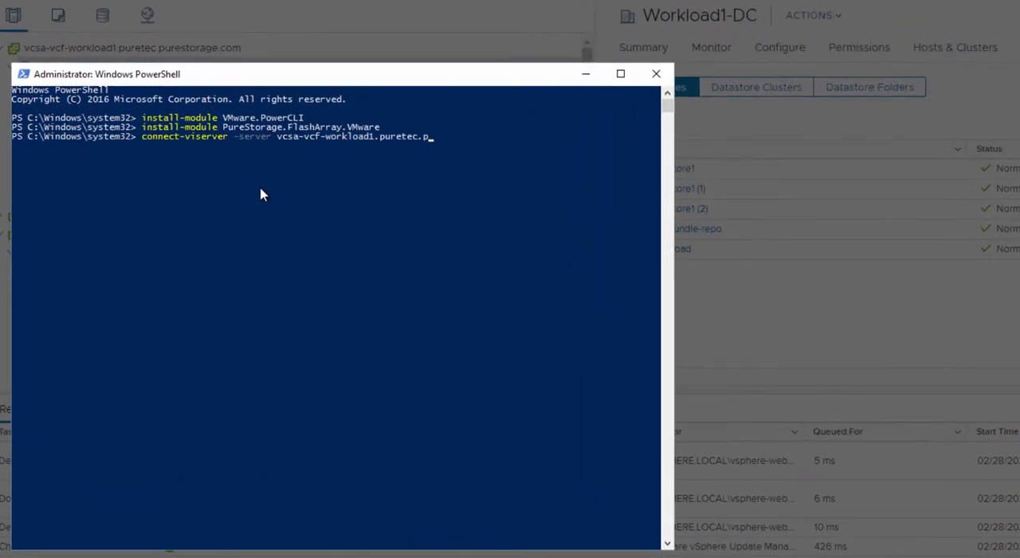
type("urestorage.com")
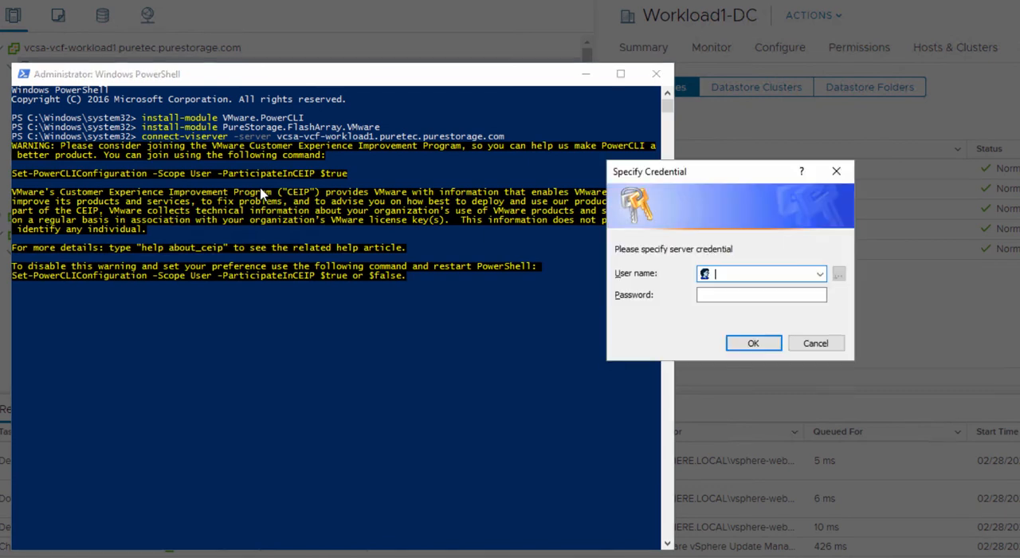
- Authenticate to the vCenter server with the administrator account's user name and the account password
type("@")
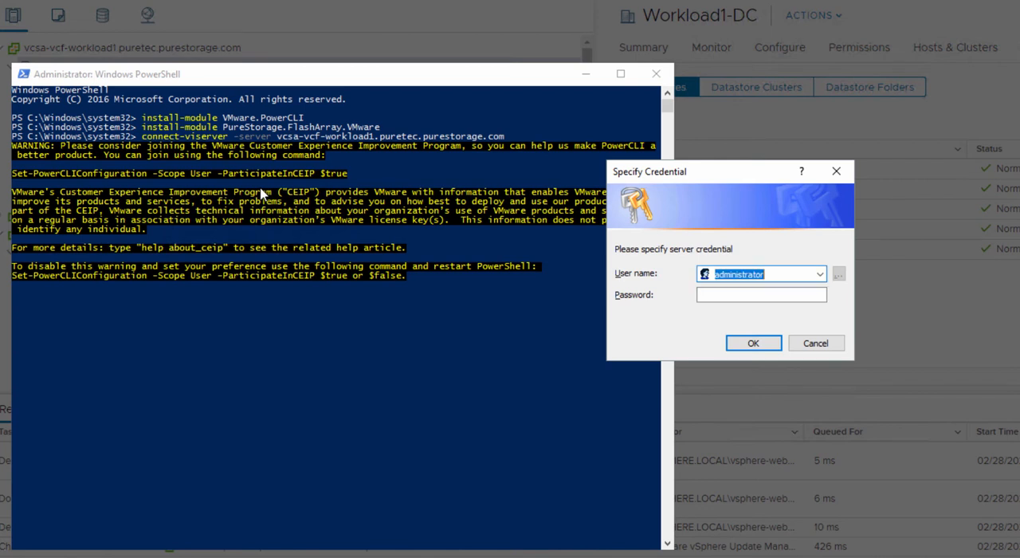
type("vsphere.local")
key("Tab")
type("****")
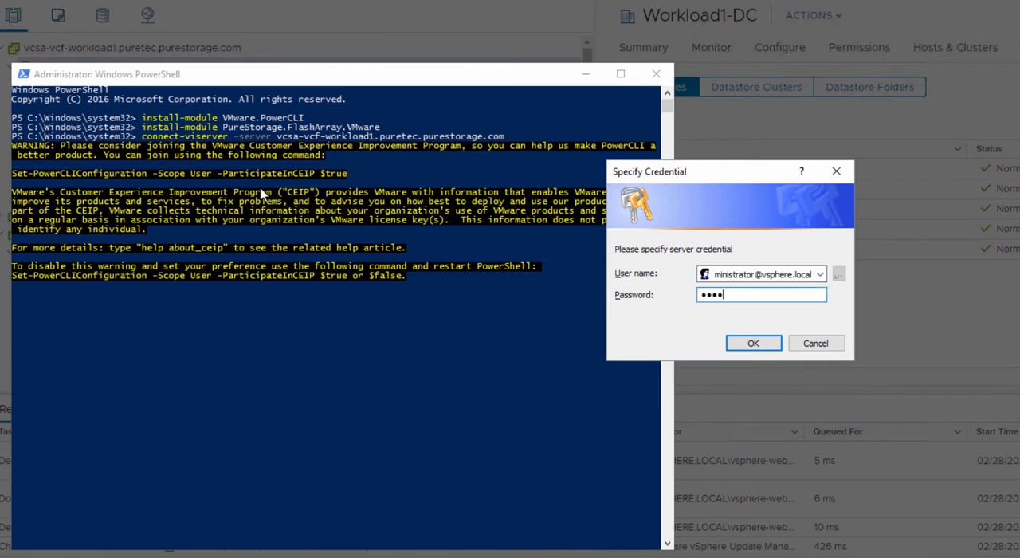
type("****")
key("Return")
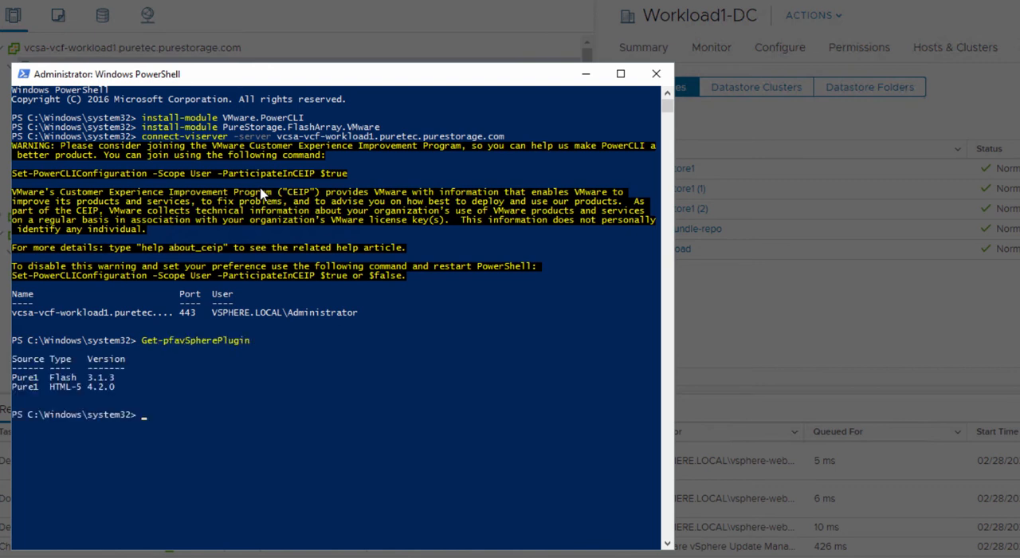
- Install the HTML-5 Pure Storage plugin on the vCenter with install-pfavSpherePlugin -html, confirm with Y, and put the PowerShell window away
type("install-pfavSpherePlu")
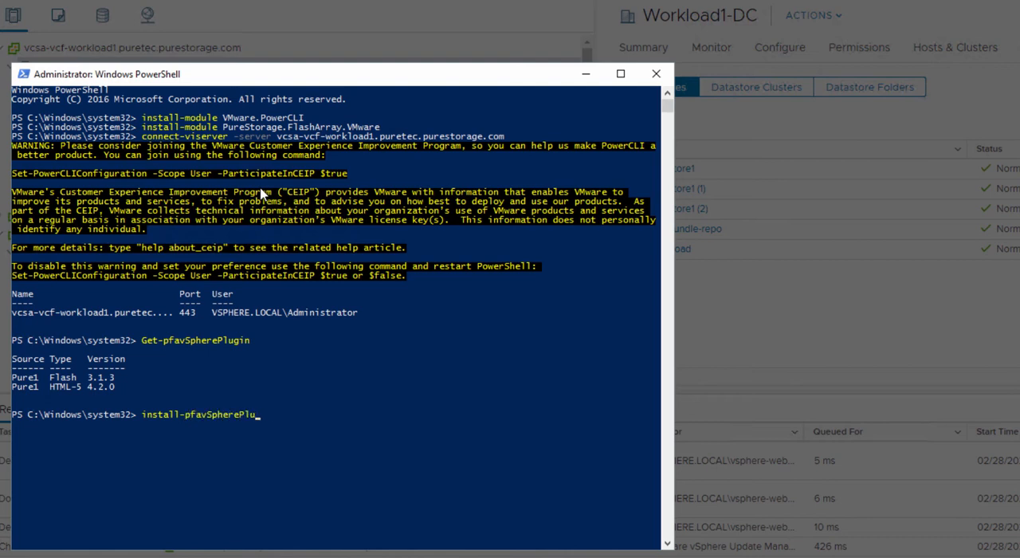
type("Y")
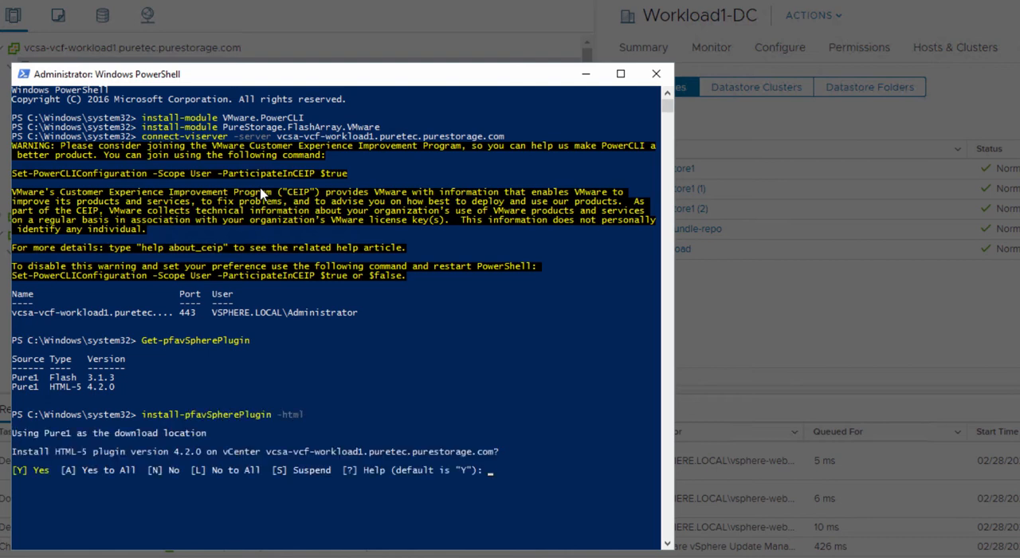
key("Return")
left_click(663, 101)
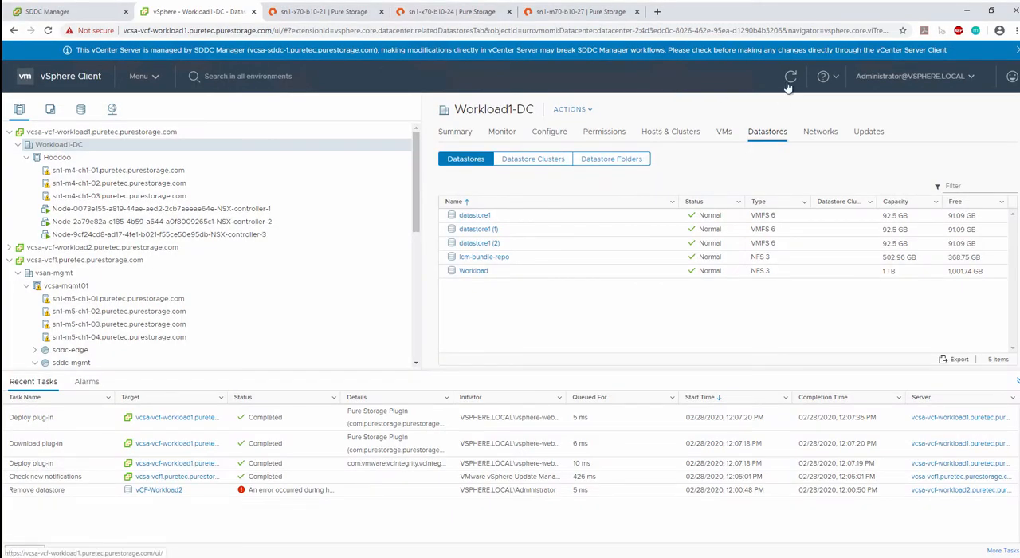
- Open the Pure Storage plugin page in the vSphere Client
scroll(359, 337, "down", 1)
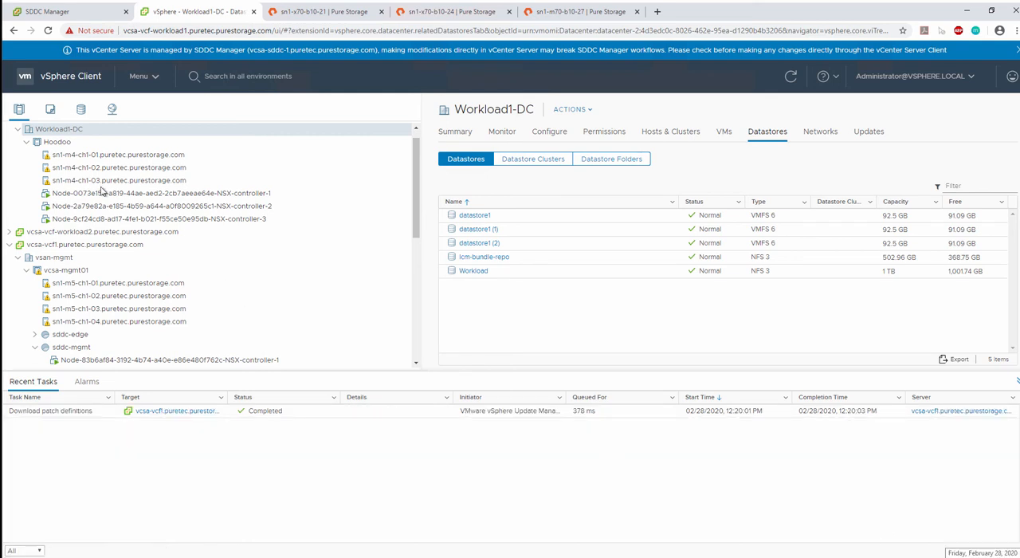
left_click(137, 80)
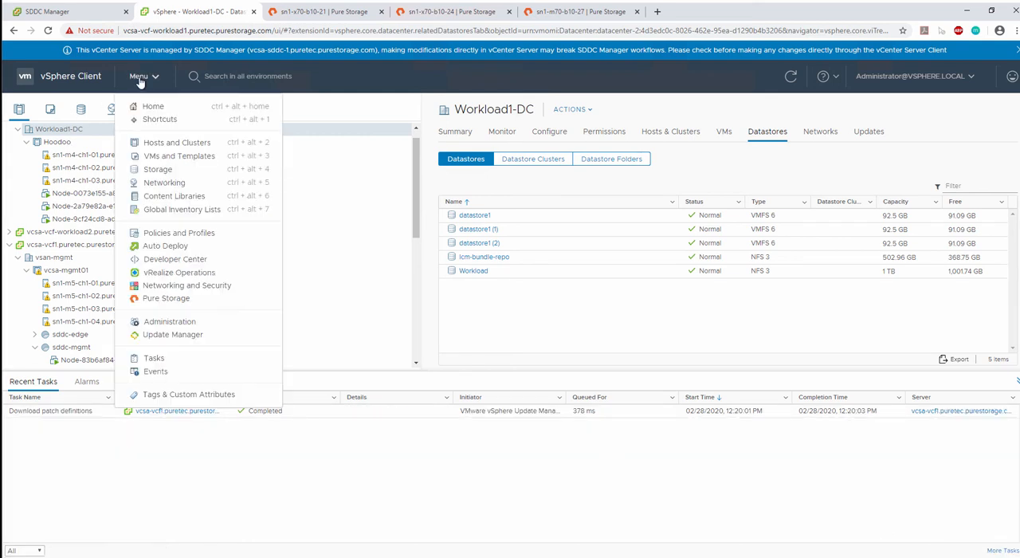
left_click(171, 297)
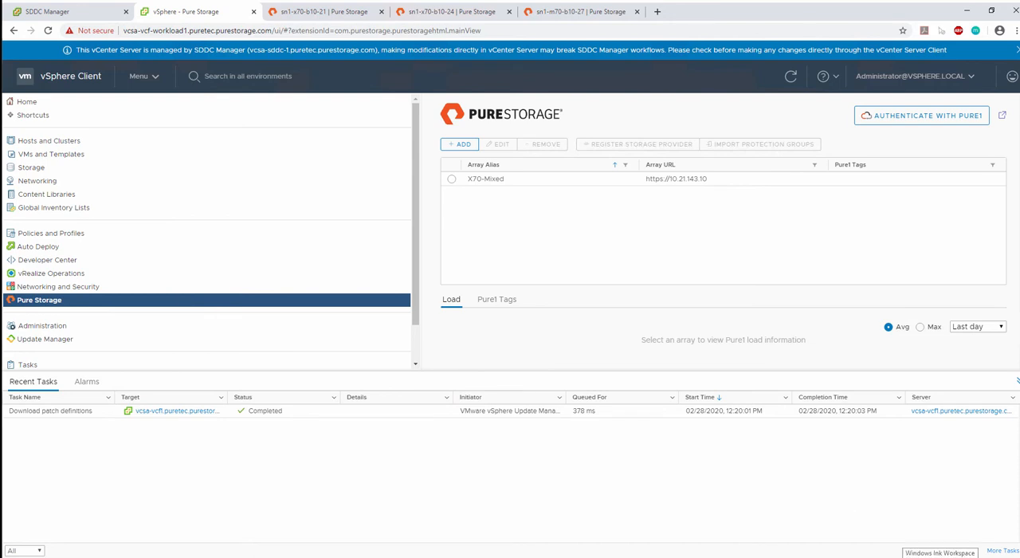
- Start adding a single array named M70-iSCSI with the array URL 10.21.143.16
left_click(463, 144)
left_click(399, 246)
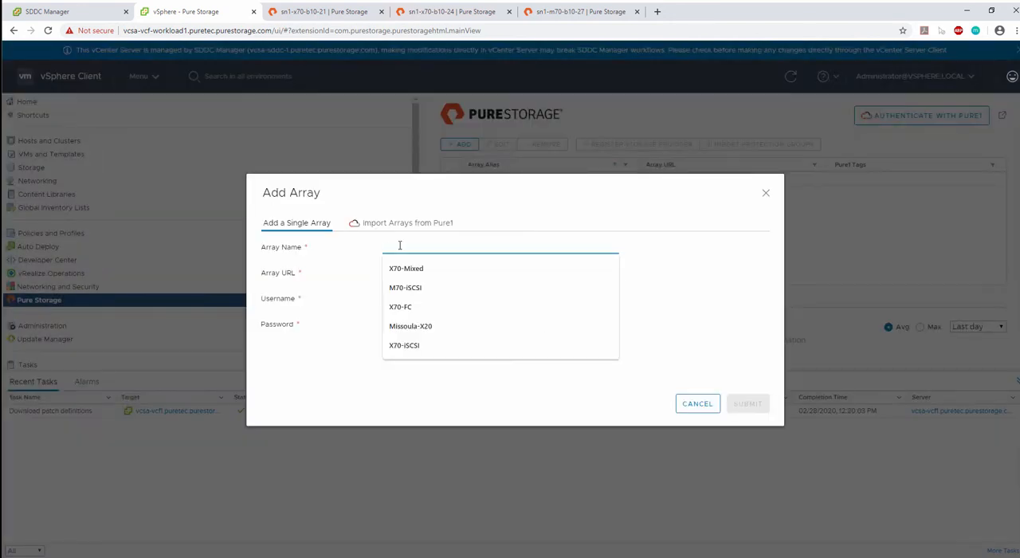
type("M")
left_click(405, 268)
left_click(409, 273)
type("10")
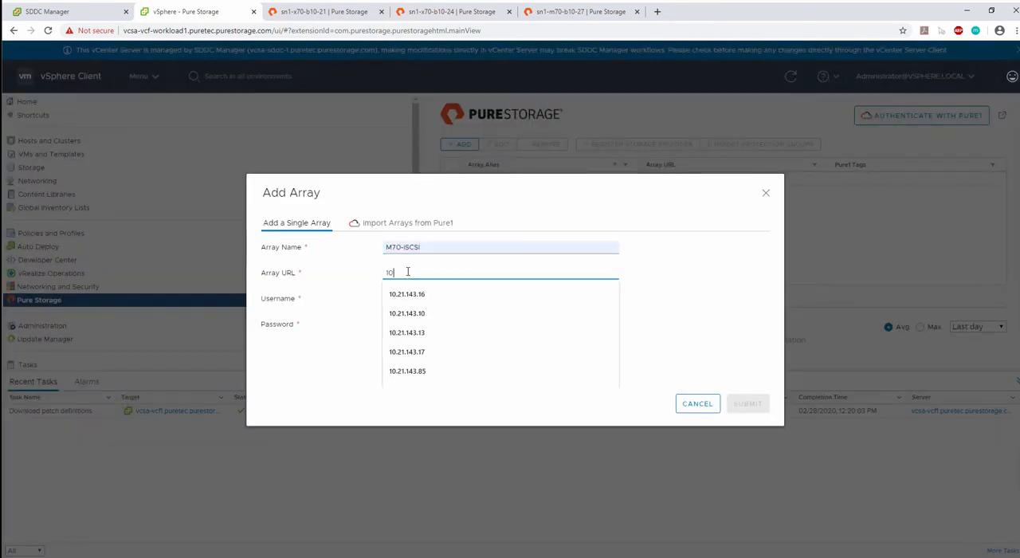
type(".21.143.16")
- Enter pureuser as the array's username, fill in the array password, and submit the new array
left_click(390, 299)
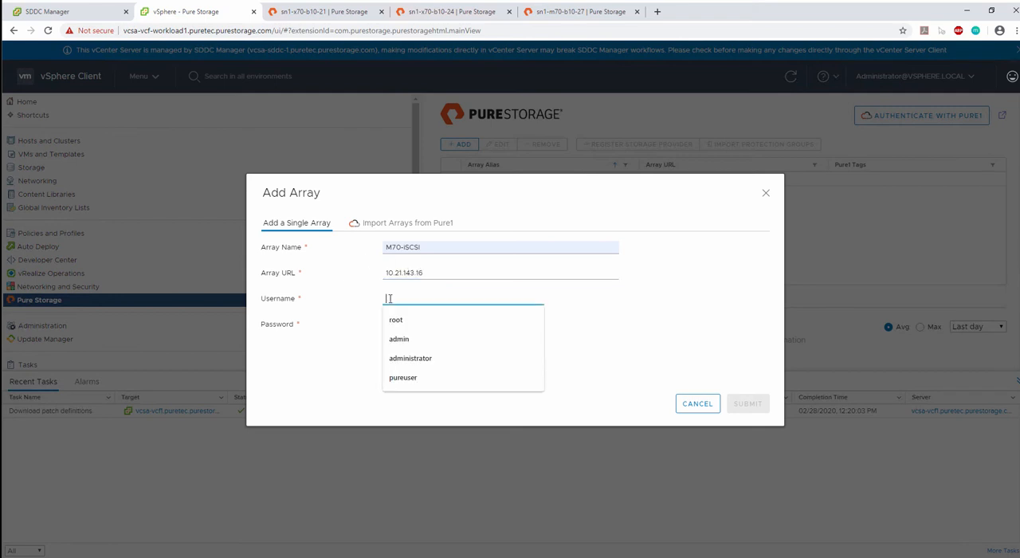
type("pureuser")
key("Tab")
type("•••")
left_click(748, 404)
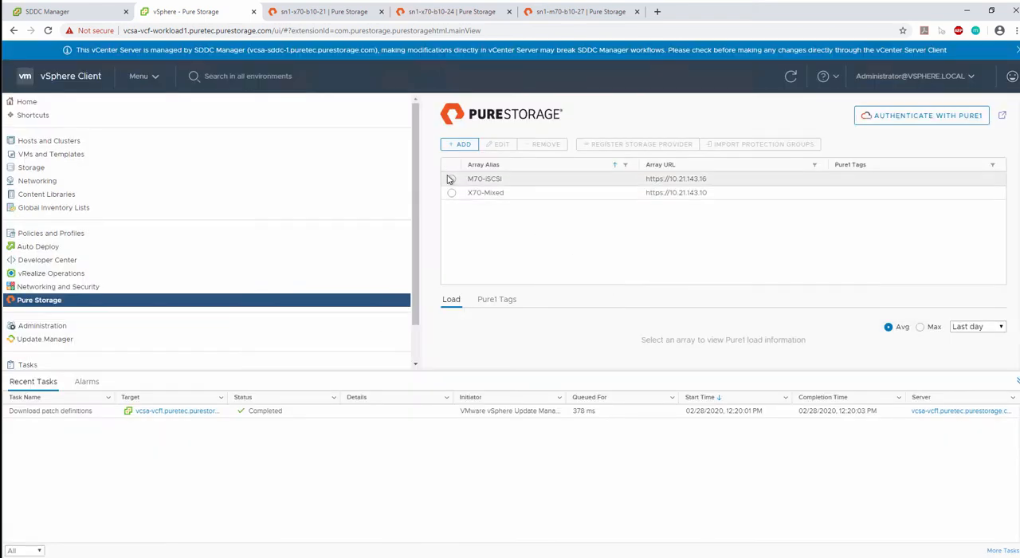
- Start registering a storage provider for the M70-iSCSI array and copy the purevvols user name from the sn1-m70-b10-27 FlashArray's user settings
left_click(452, 179)
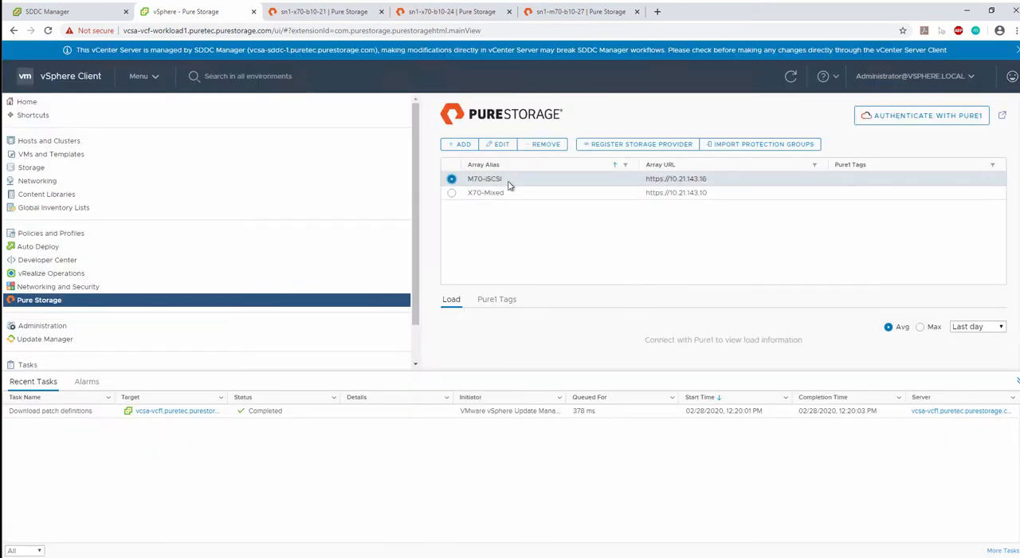
left_click(626, 151)
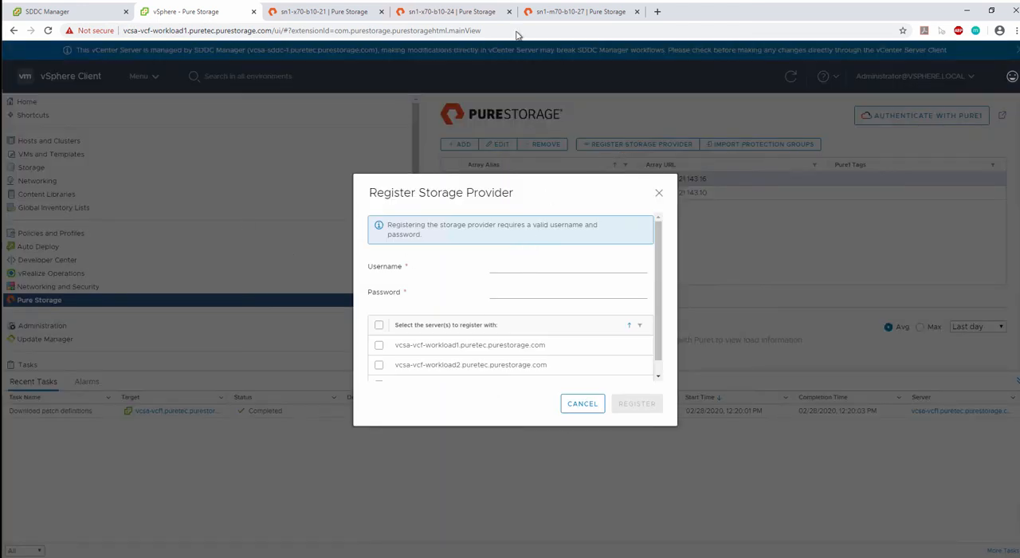
left_click(558, 11)
left_click(48, 226)
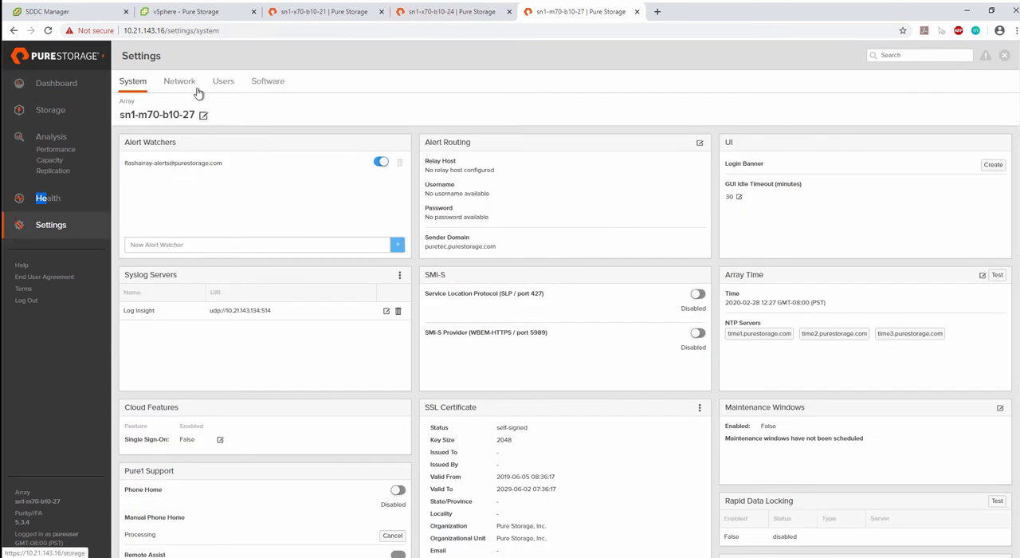
left_click(224, 81)
double_click(136, 164)
key("ctrl+c")
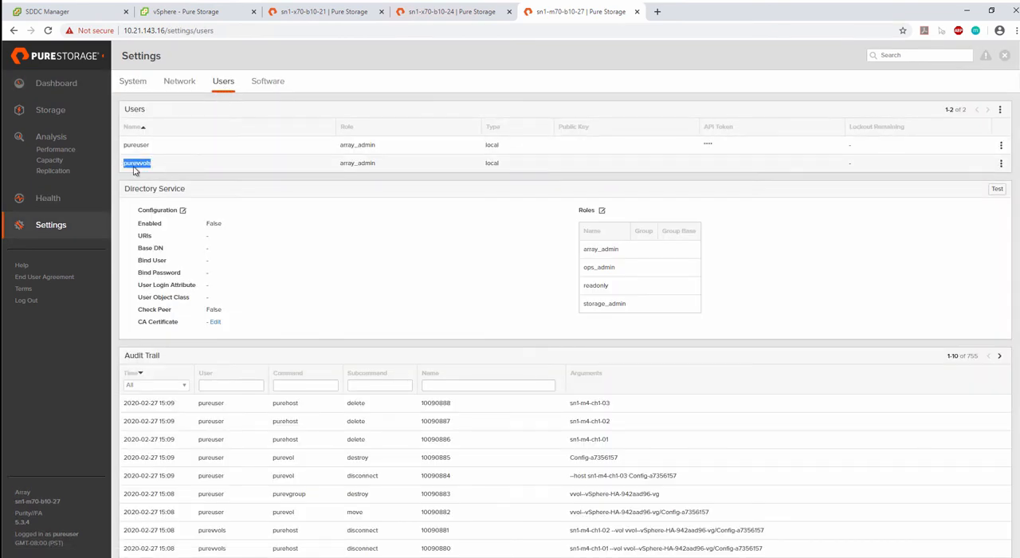
- Back in the vSphere Client, register the storage provider with vcsa-vcf-workload1.puretec.purestorage.com using username purevvols and the account password
left_click(187, 13)
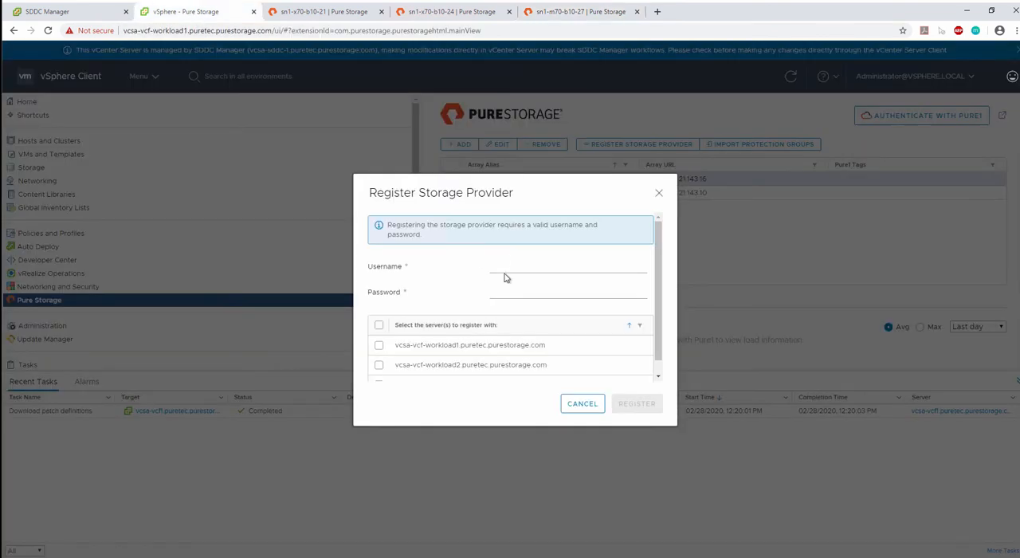
left_click(508, 263)
key("ctrl+v")
left_click(522, 293)
left_click(378, 346)
scroll(519, 346, "down", 1)
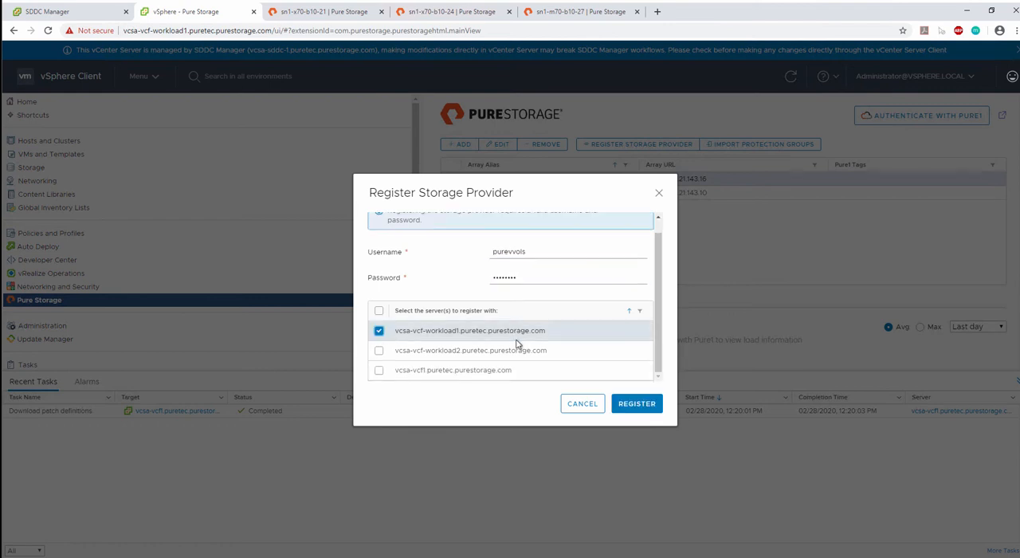
left_click(647, 405)
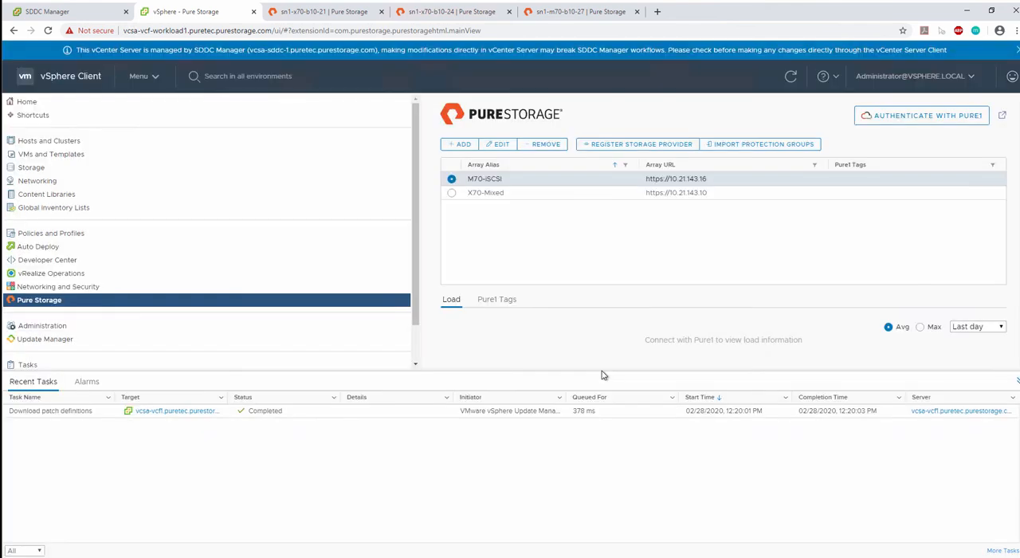
- Examine the M70-iSCSI-ct0 and M70-iSCSI-ct1 entries among the storage providers configured on the vcsa-vcf-workload1 vCenter
left_click(45, 104)
left_click(45, 139)
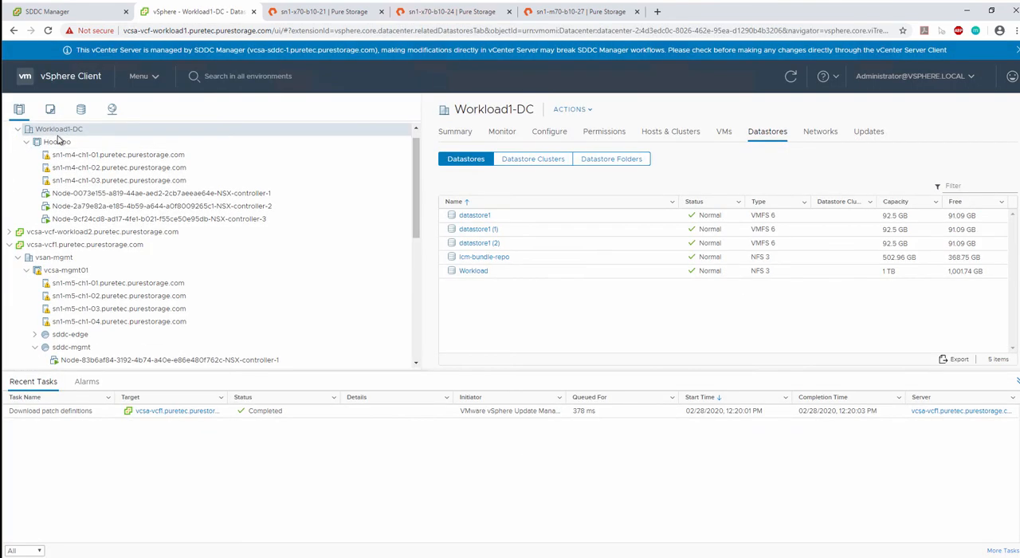
left_click(55, 133)
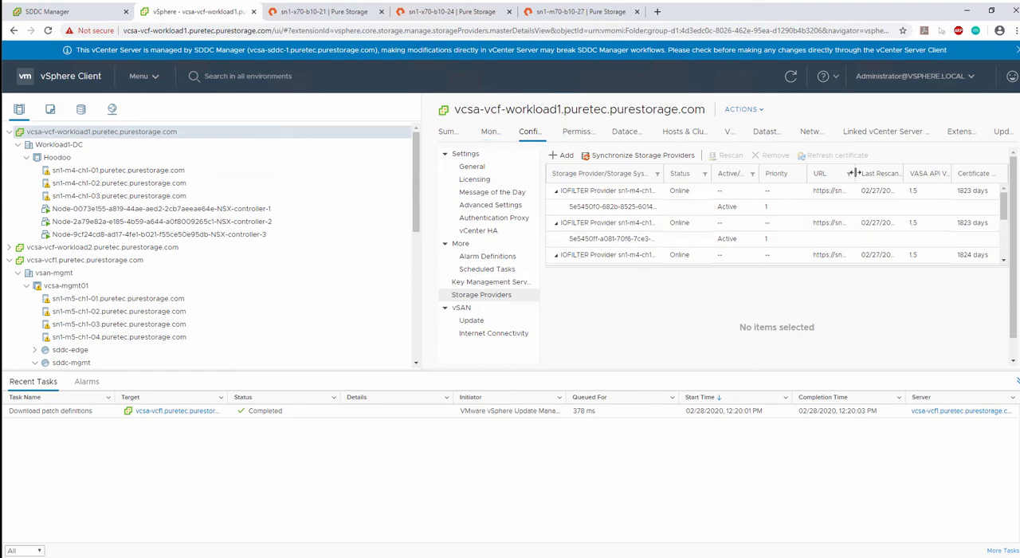
left_click_drag(854, 174, 913, 177)
scroll(877, 219, "down", 3)
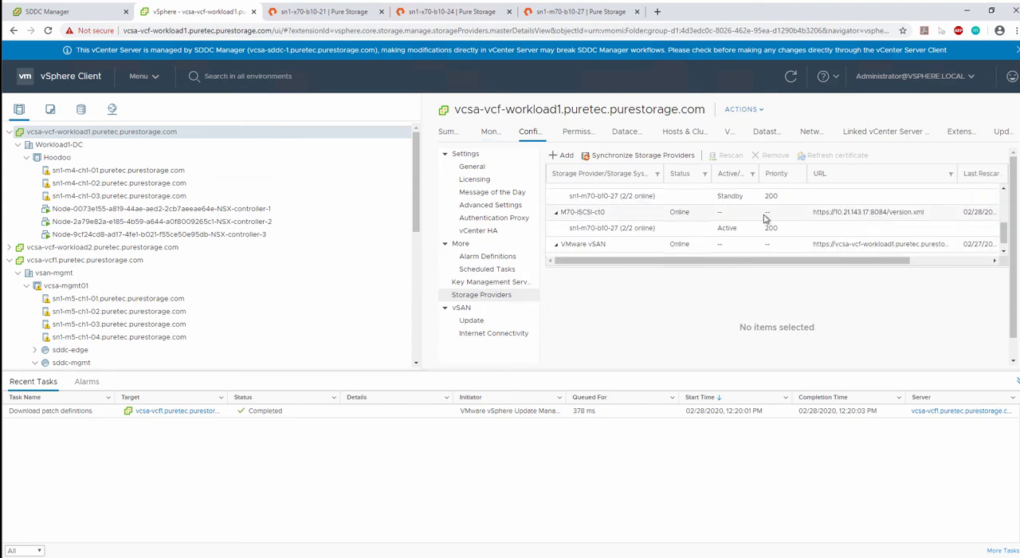
left_click(766, 217)
scroll(592, 230, "up", 2)
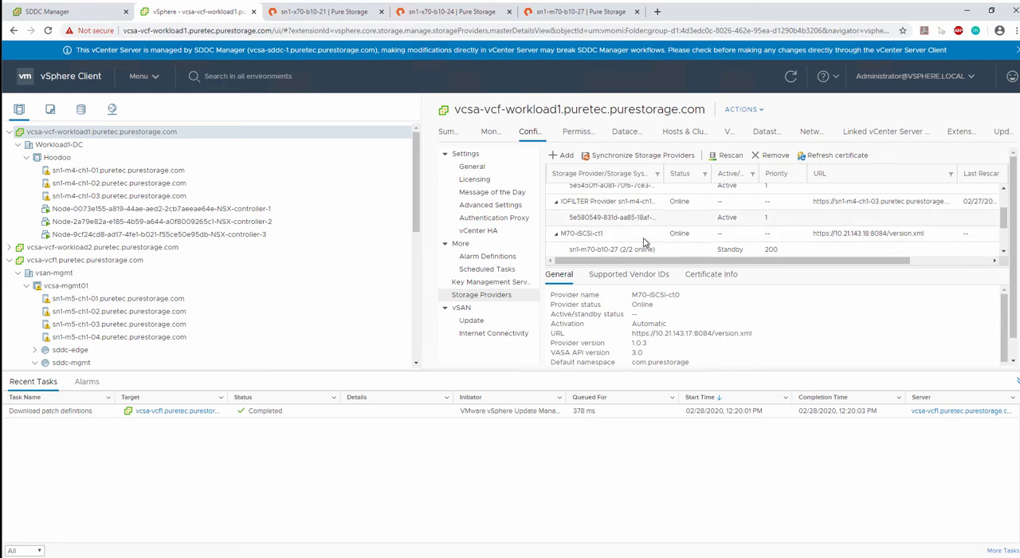
left_click(828, 239)
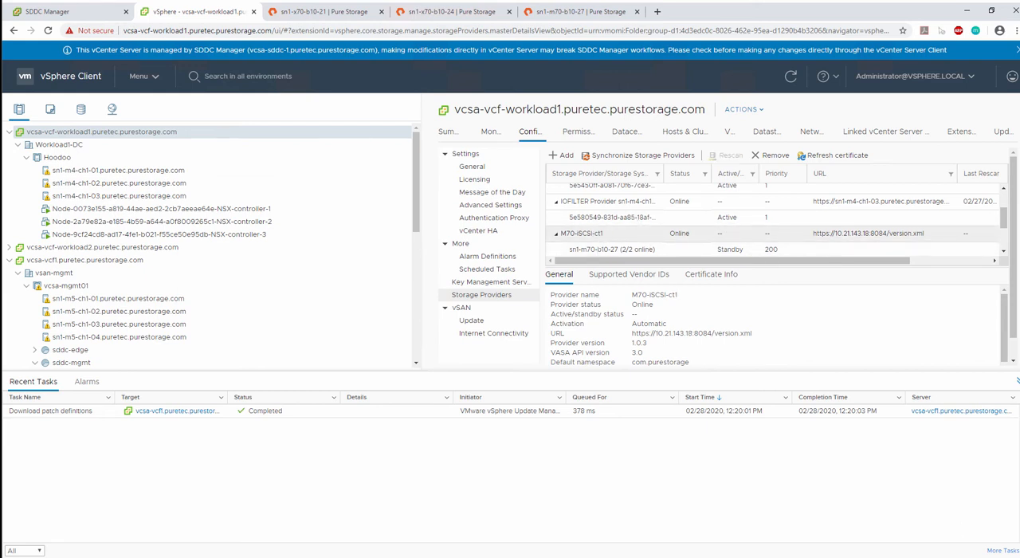
- Create a Pure Storage host group for the Hoodoo cluster on M70-iSCSI, using iSCSI and configuring the iSCSI initiators on the hosts
left_click(70, 156)
right_click(57, 141)
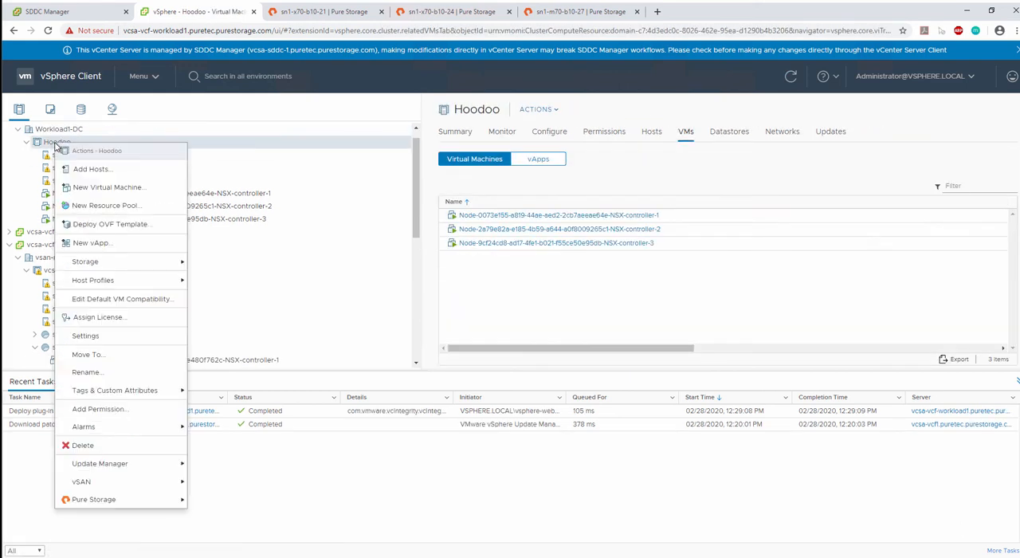
mouse_move(105, 500)
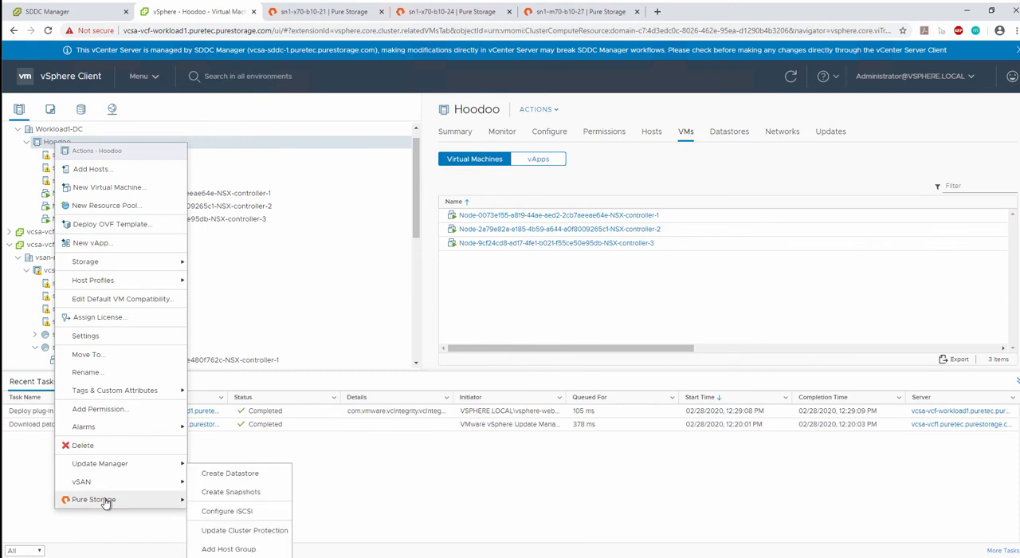
left_click(236, 548)
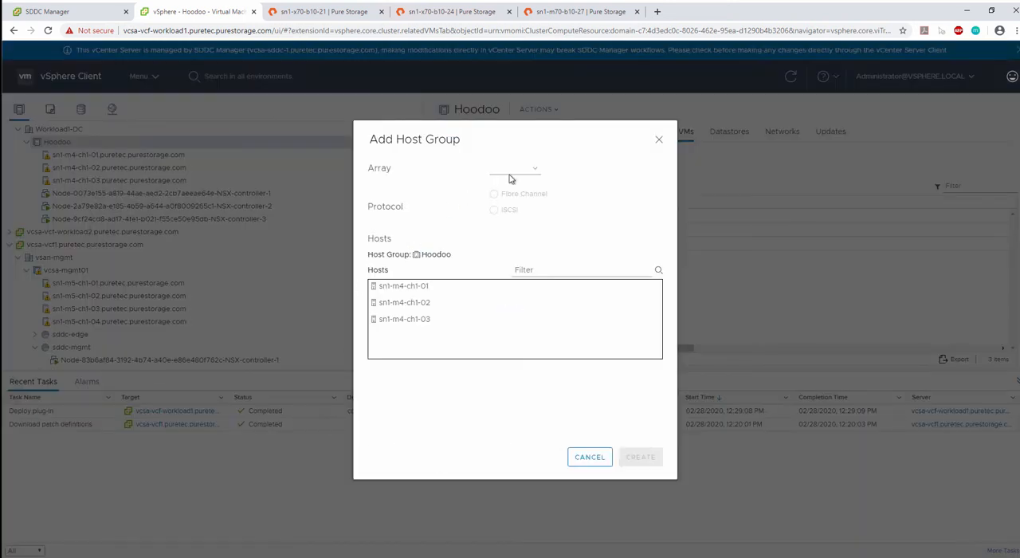
left_click(510, 176)
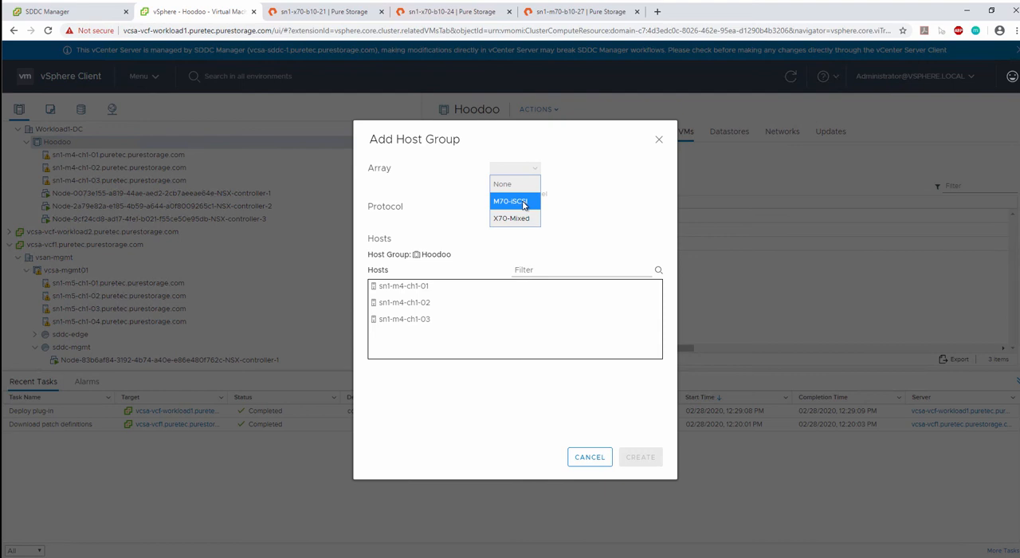
left_click(524, 205)
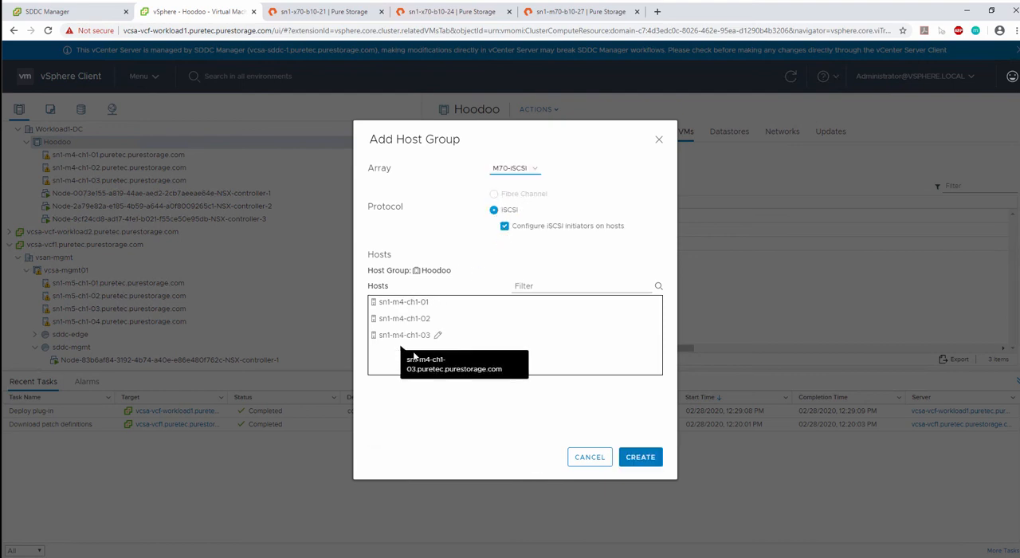
left_click(641, 456)
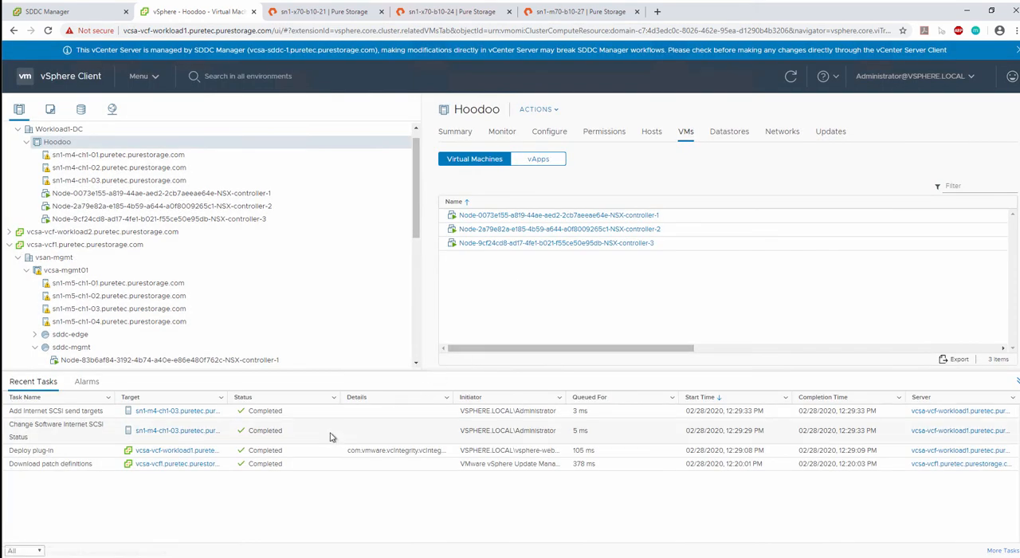
- Switch to the sn1-m70-b10-27 FlashArray interface and inspect the member hosts of the Hoodoo host group
left_click(571, 17)
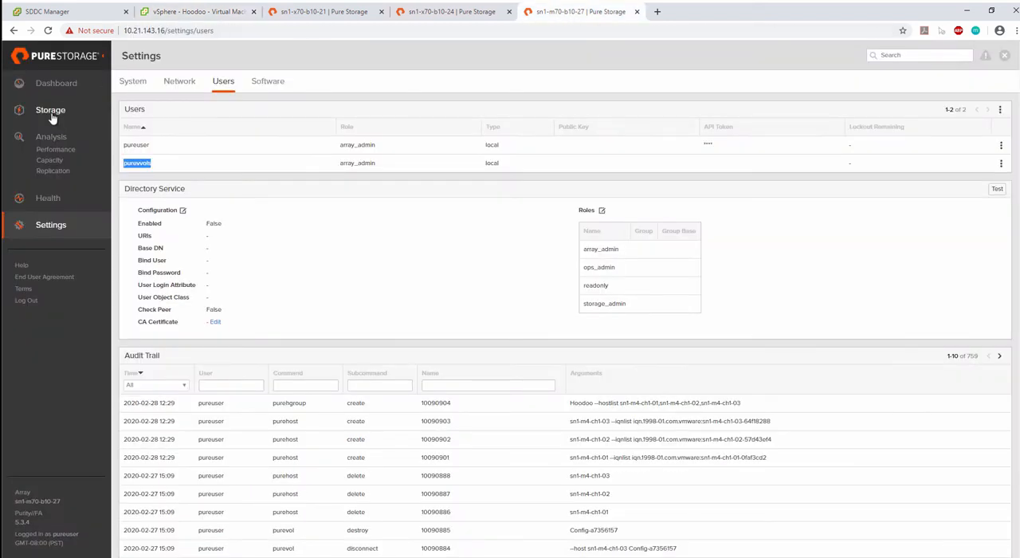
left_click(51, 112)
left_click(169, 85)
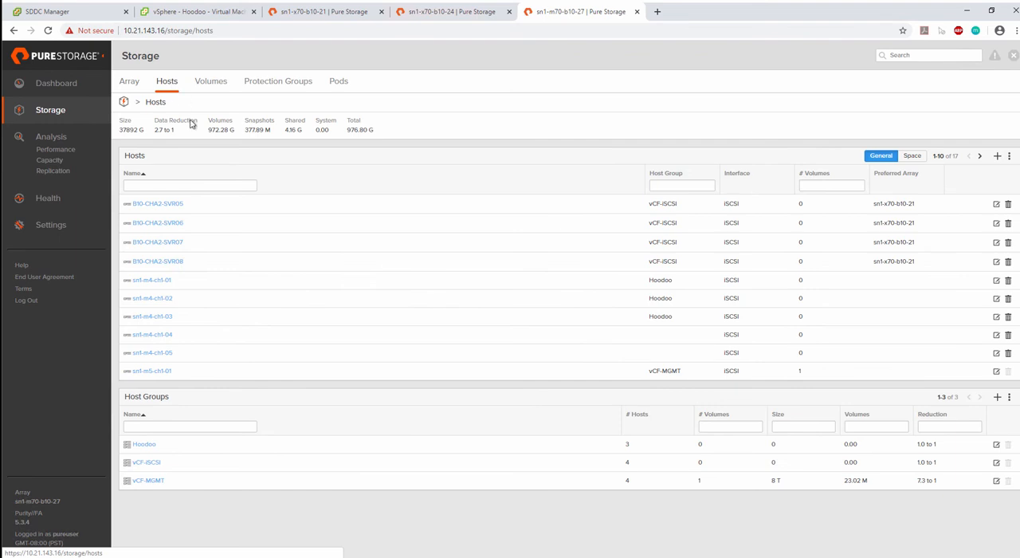
left_click(144, 444)
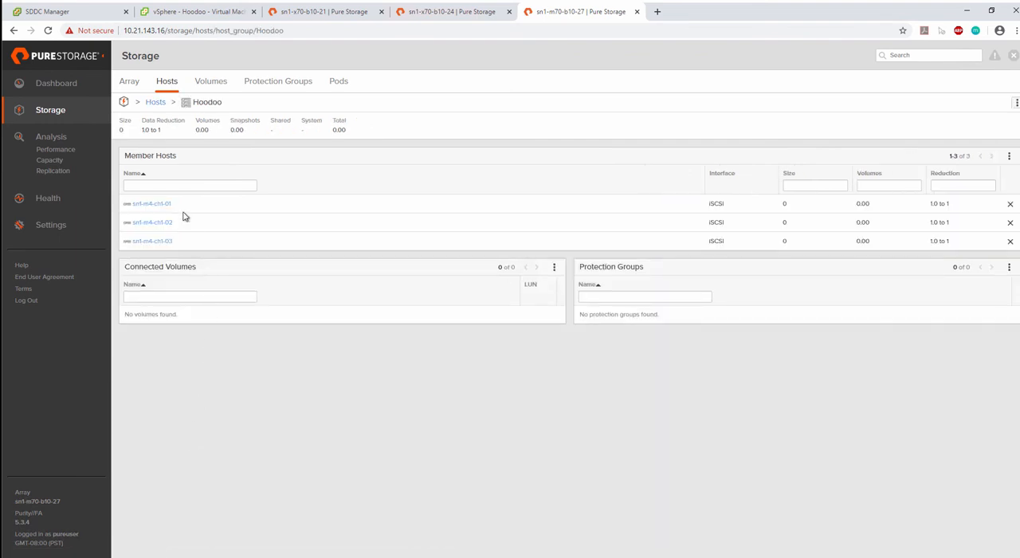
- Return to the vSphere Client and start creating a Pure Storage datastore of type vVol on the Hoodoo cluster
left_click(182, 12)
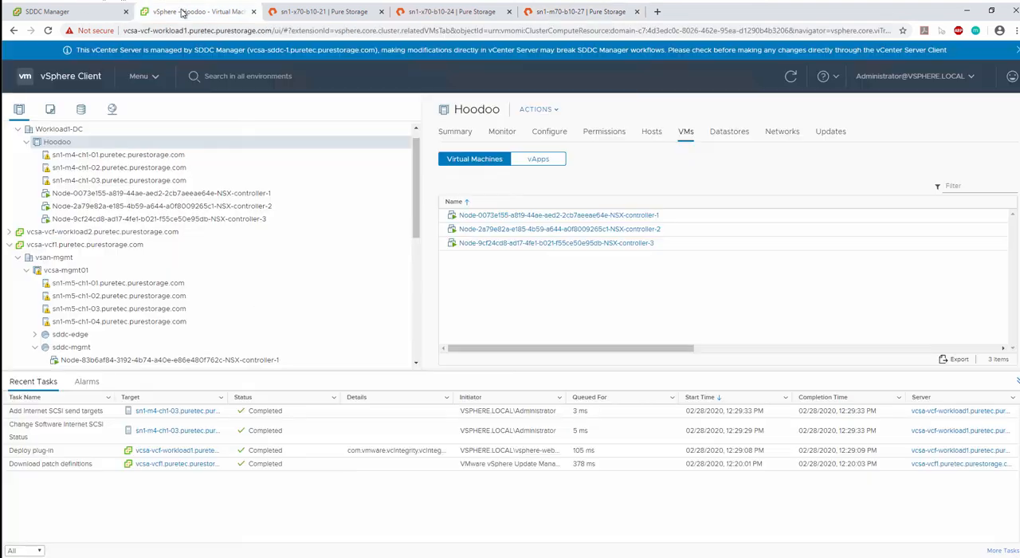
right_click(49, 146)
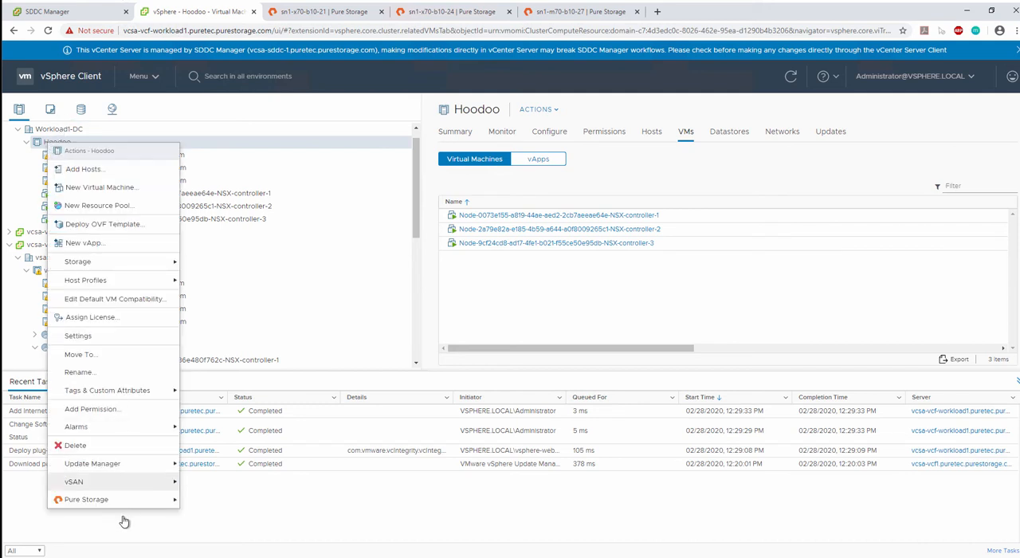
mouse_move(124, 503)
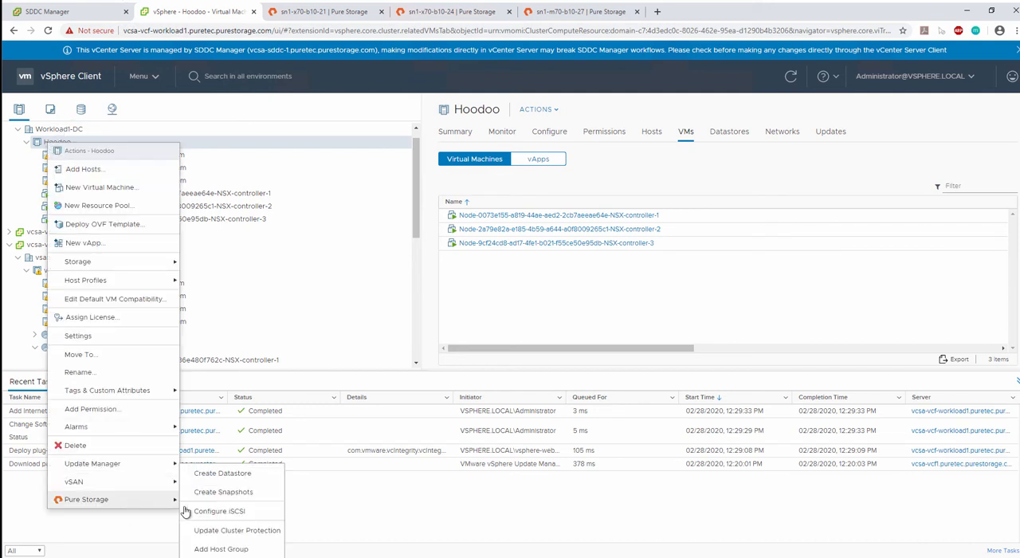
left_click(223, 474)
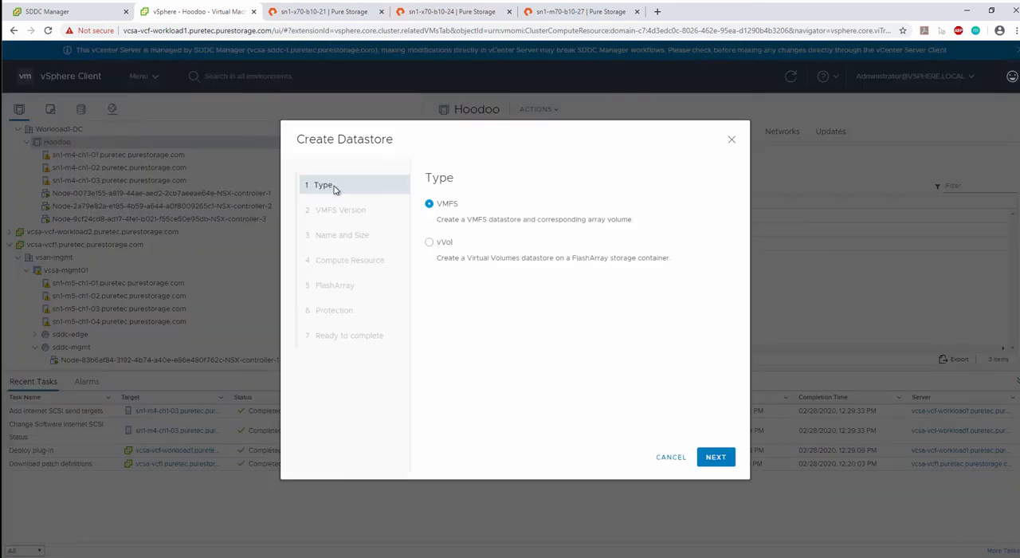
left_click(429, 242)
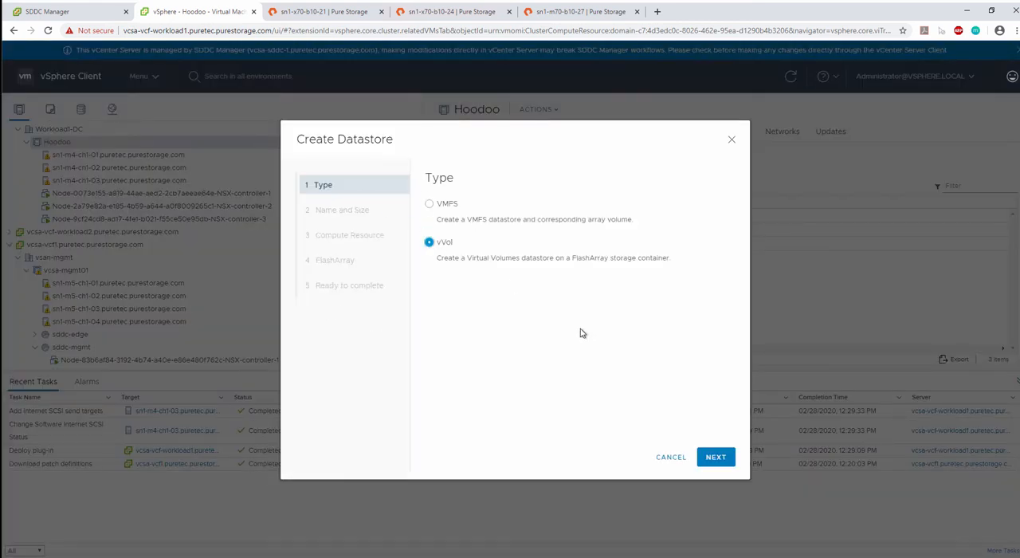
left_click(716, 457)
- Name the datastore M70-vVols, keep Hoodoo as the compute resource, choose the M70-iSCSI FlashArray, and finish creating it
left_click(570, 208)
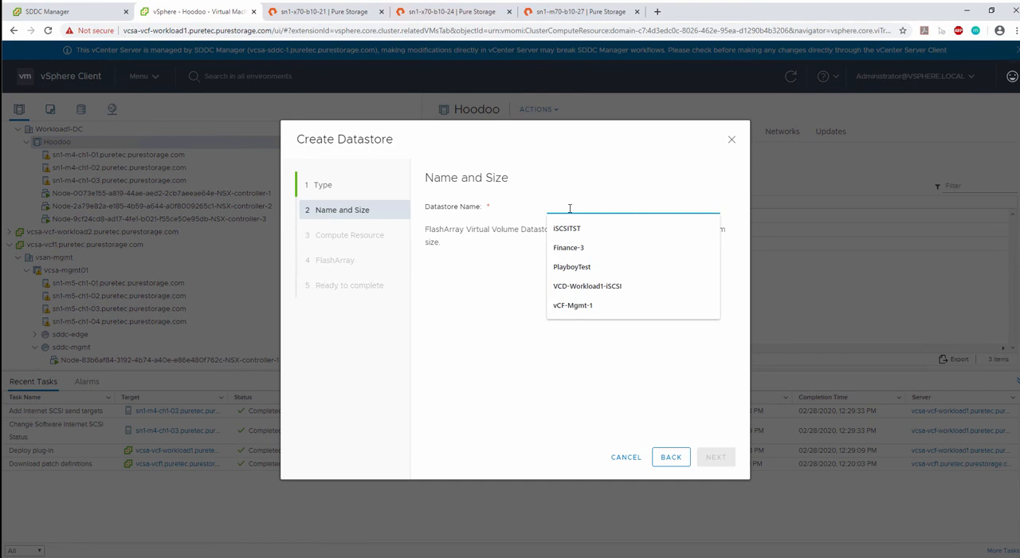
type("M")
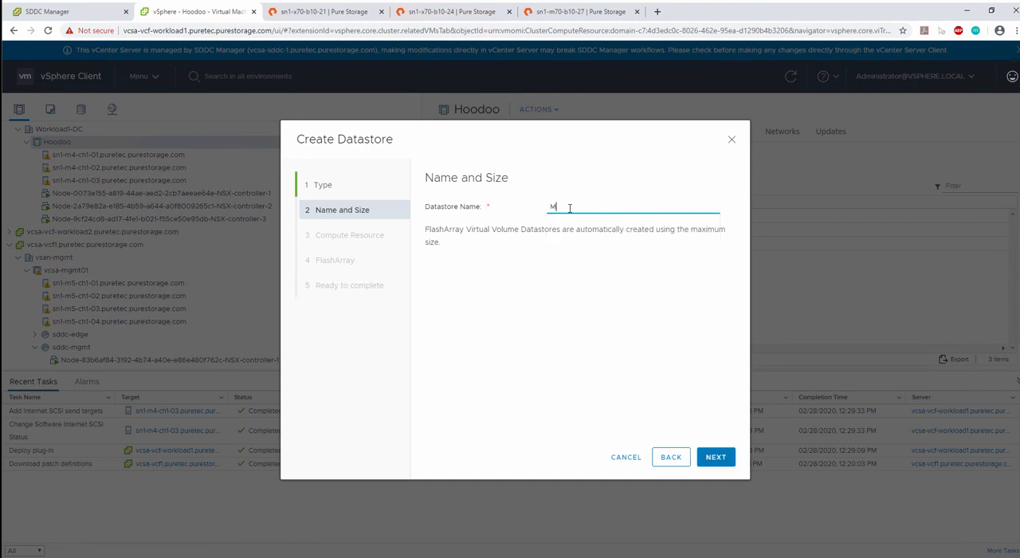
type("70-vVols")
left_click(716, 457)
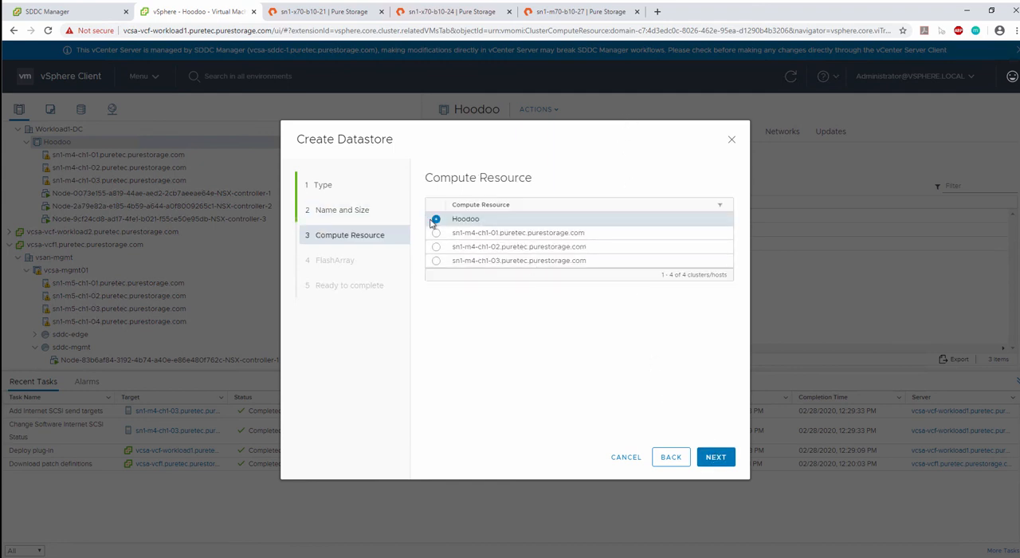
left_click(716, 457)
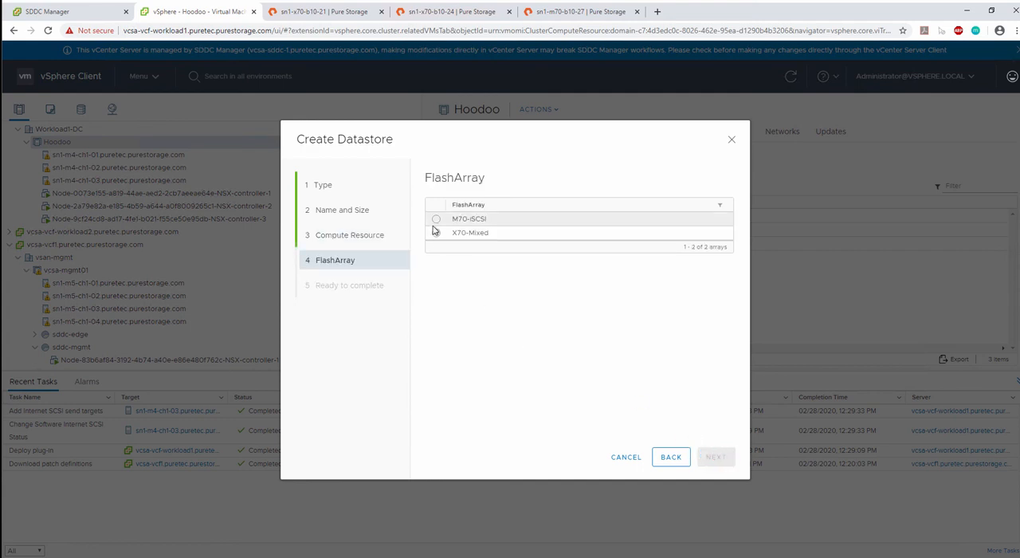
left_click(436, 222)
left_click(715, 457)
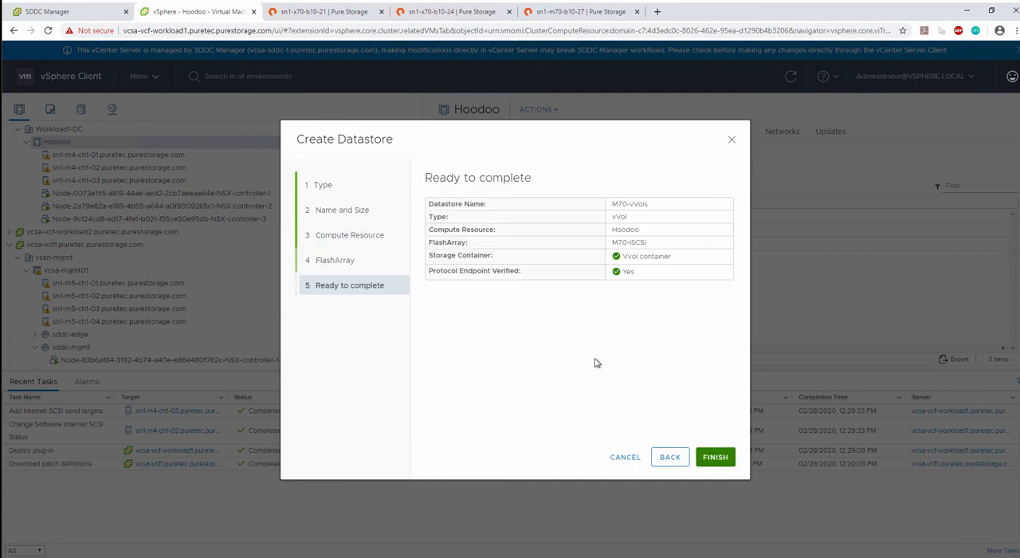
left_click(705, 454)
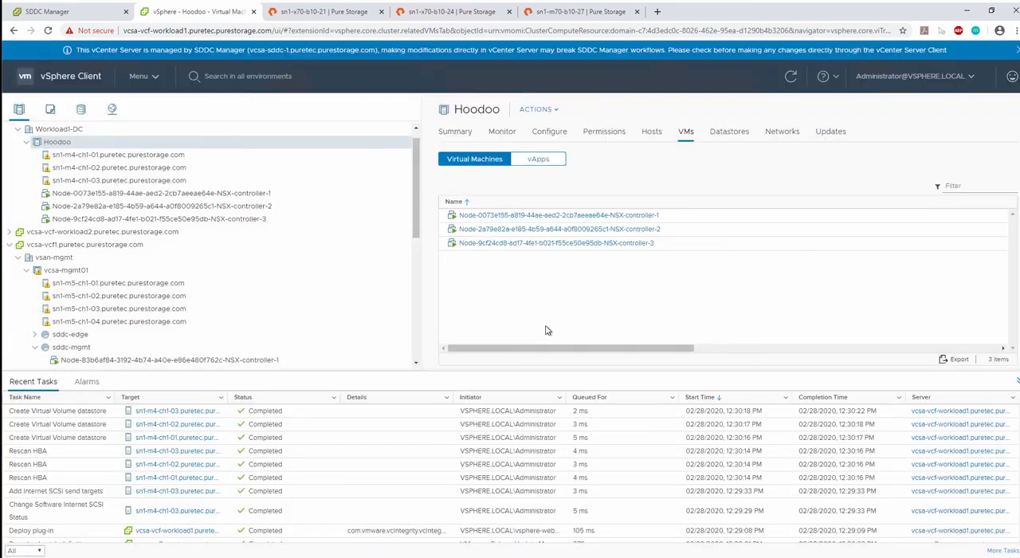
- Open the summary of the M70-vVols datastore under Workload1-DC in the storage inventory
left_click(81, 110)
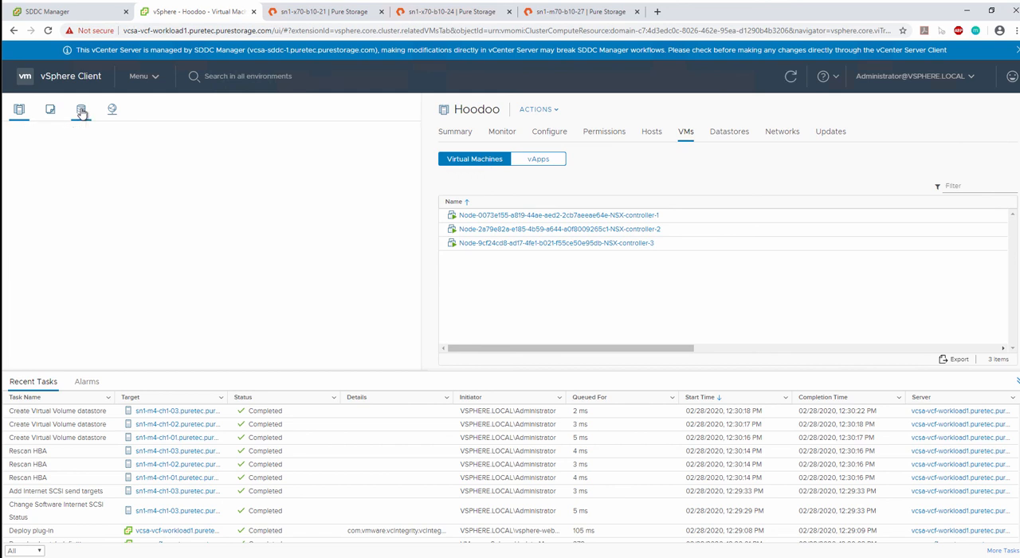
left_click(17, 145)
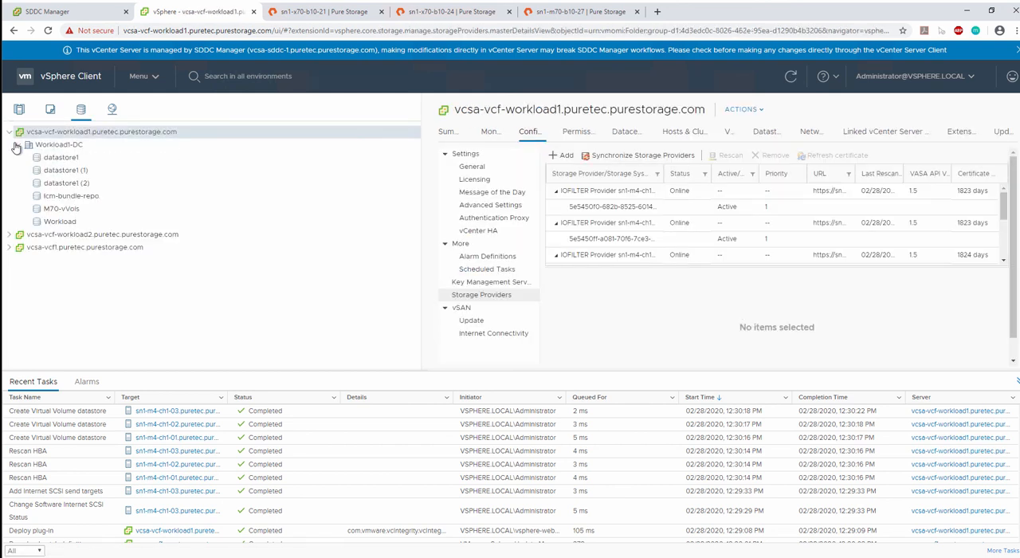
left_click(63, 209)
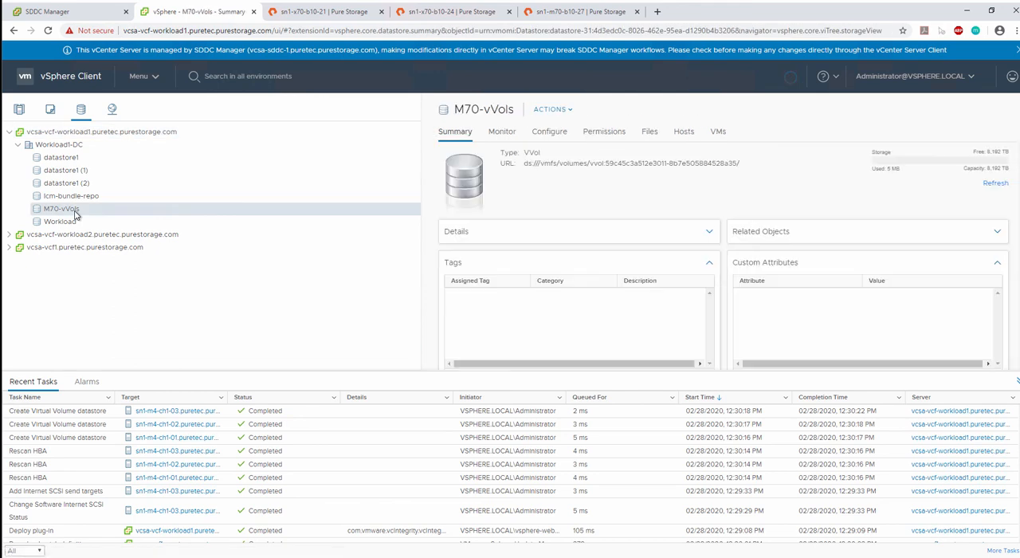